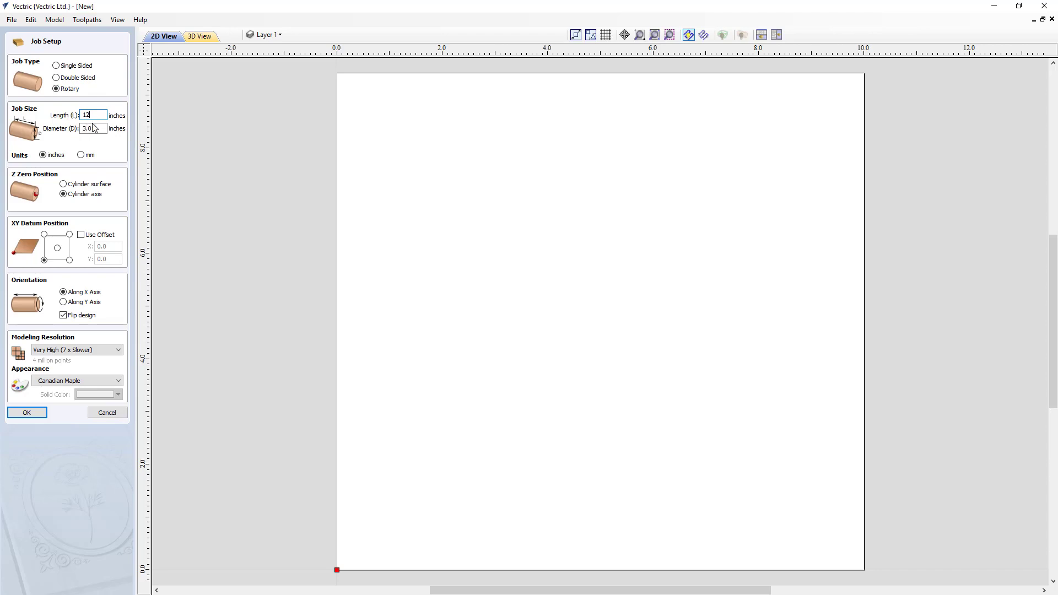
Set the rotary job's diameter to 4 inches, keep Z zero on the cylinder axis, and create the job
click(89, 129)
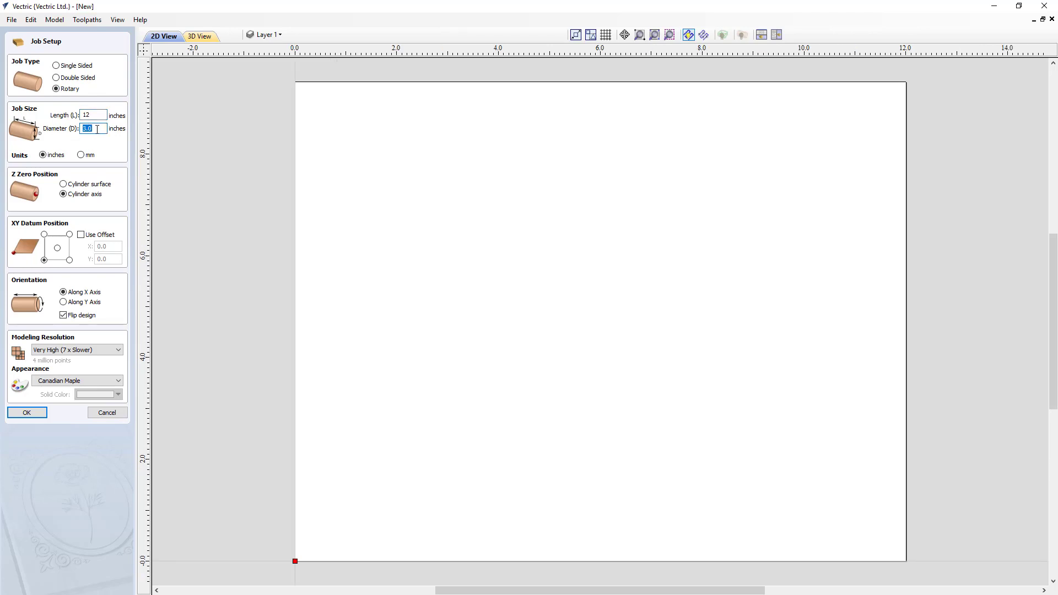
text(4)
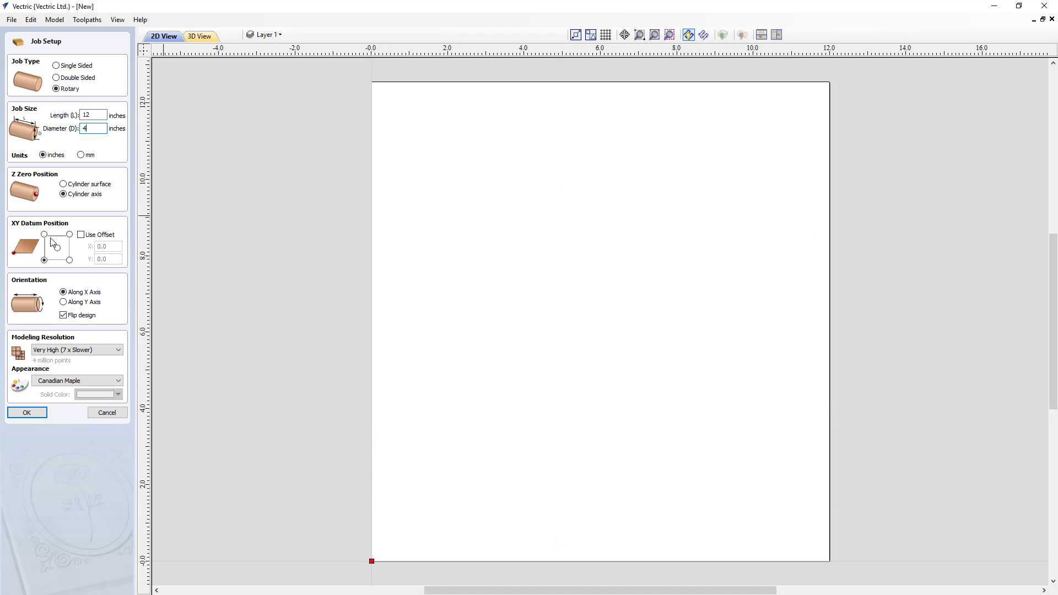
click(63, 185)
click(63, 195)
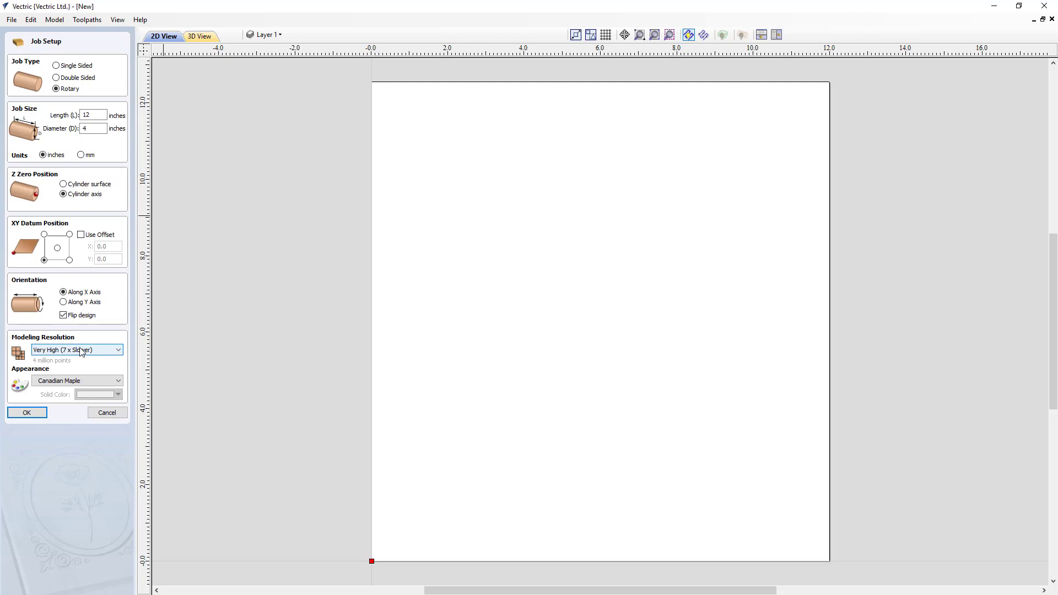
click(27, 414)
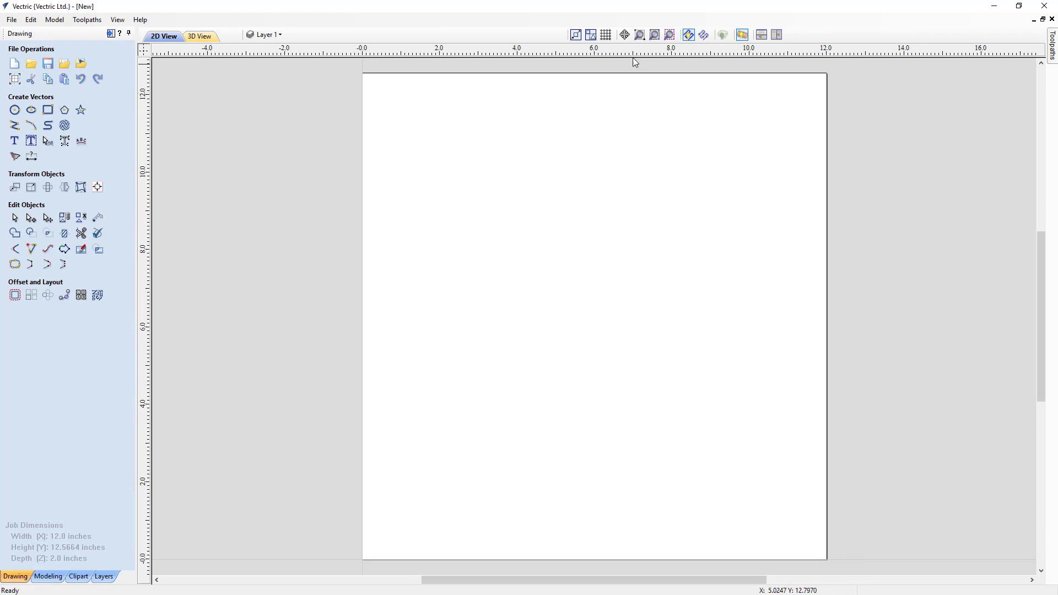
Arrange the 2D and 3D views side by side and show the cylindrical material block in the 3D view
click(778, 35)
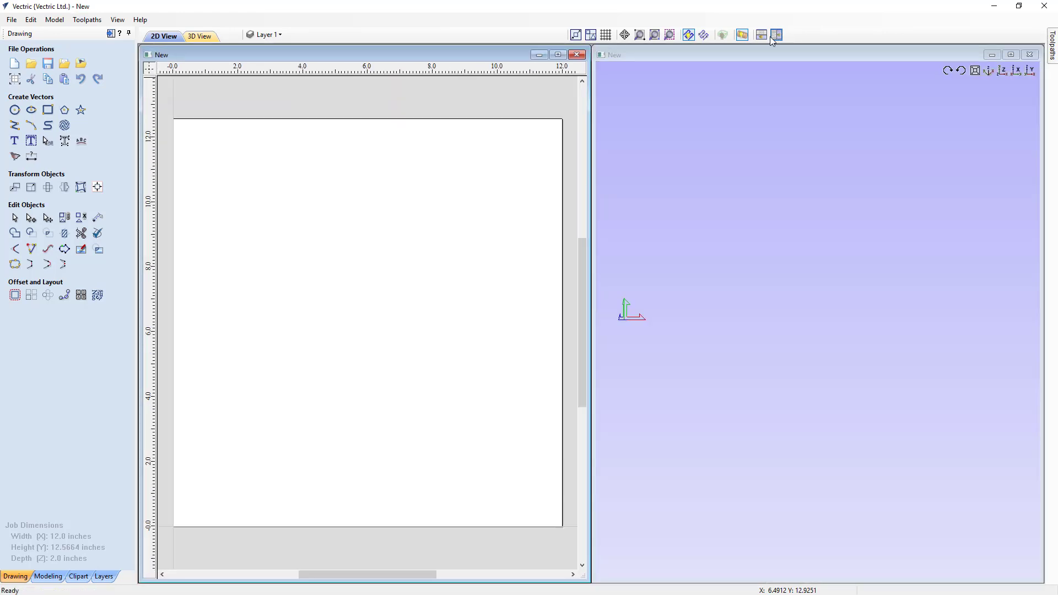
click(723, 35)
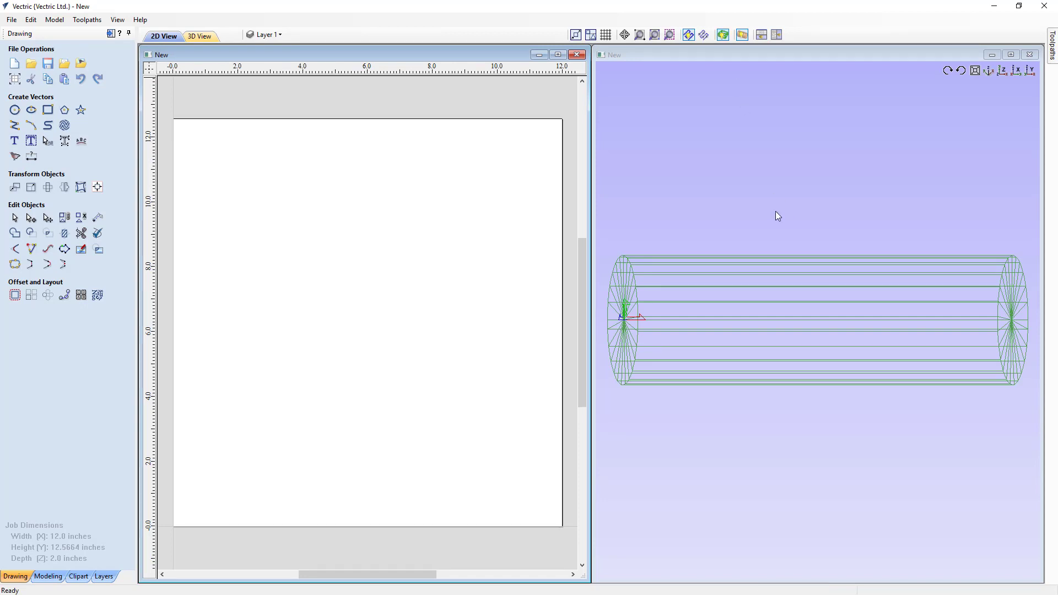
drag(743, 340, 856, 337)
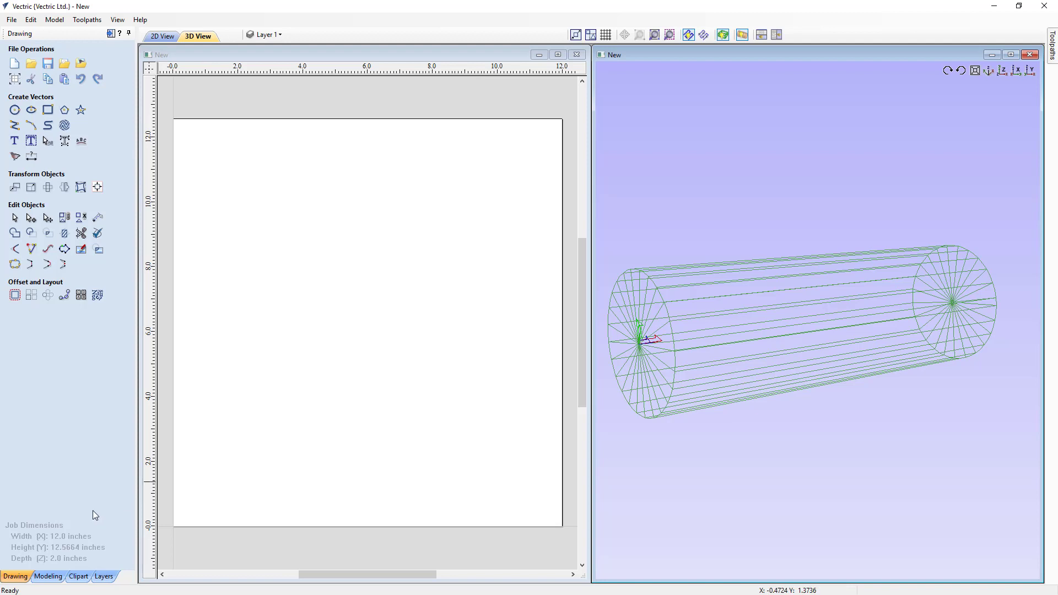
Import v4_SolidHandle.3dm as a 3D model and maximize the 3D view, looking along the Y axis
click(48, 576)
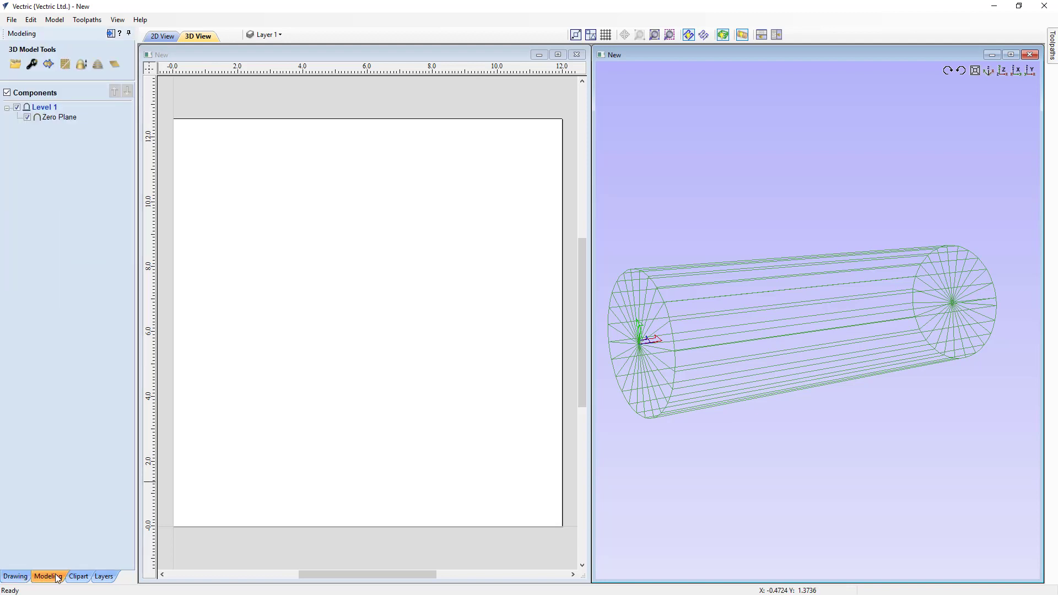
click(15, 65)
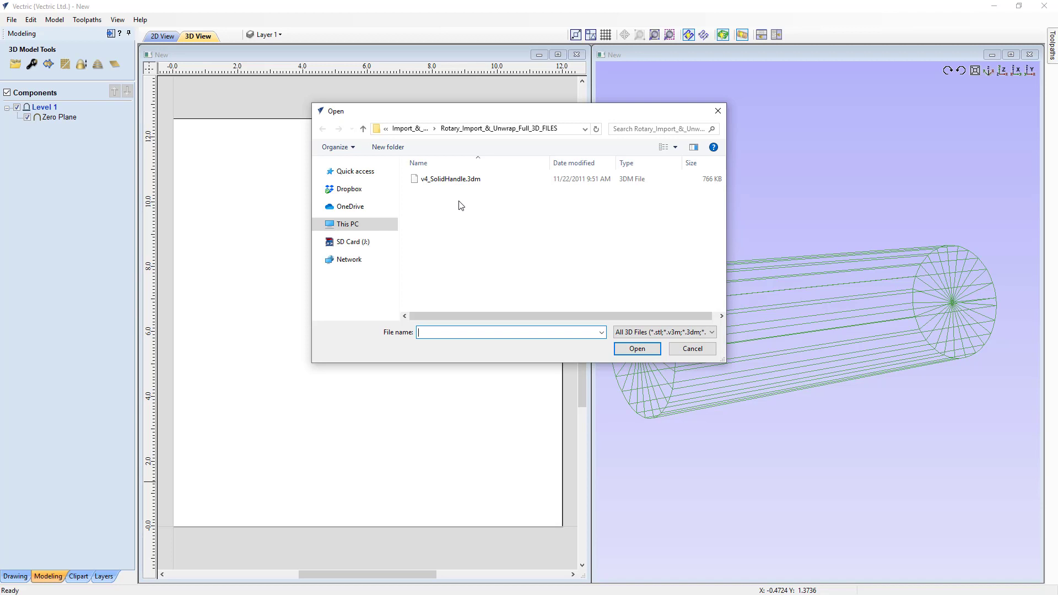
click(467, 182)
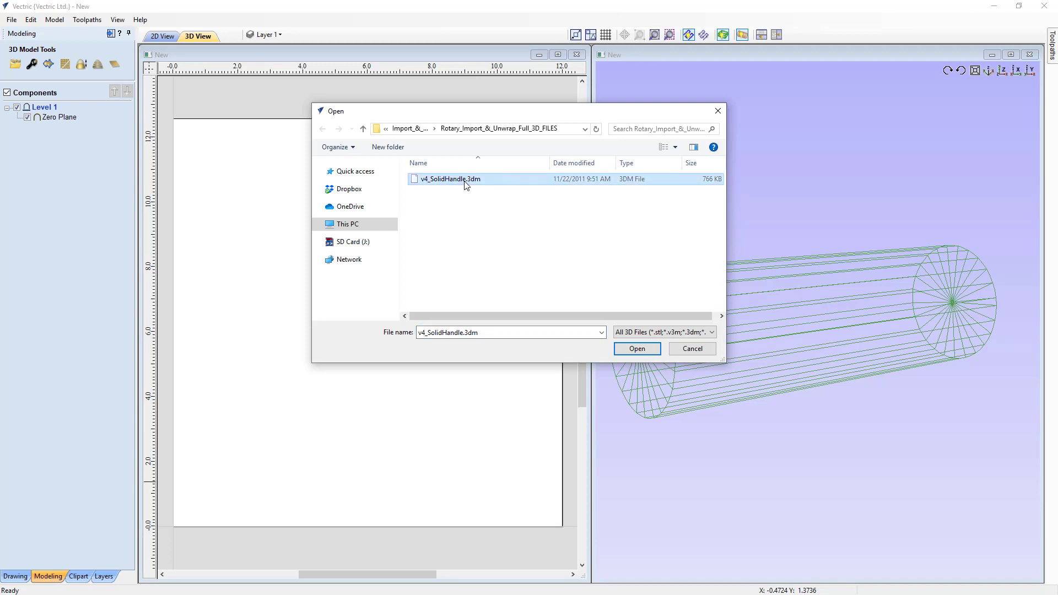
click(637, 349)
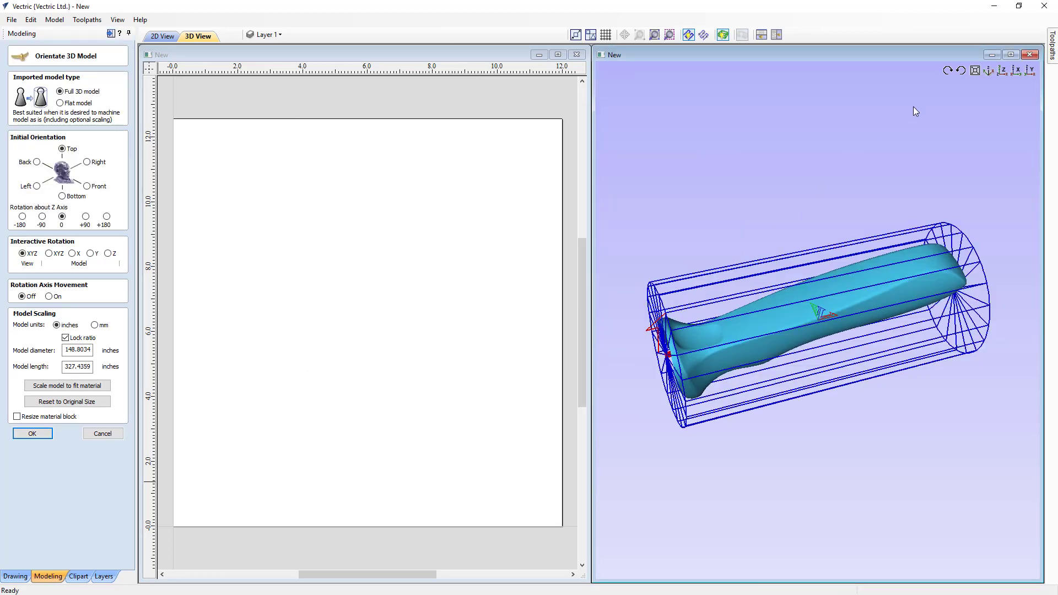
click(1011, 55)
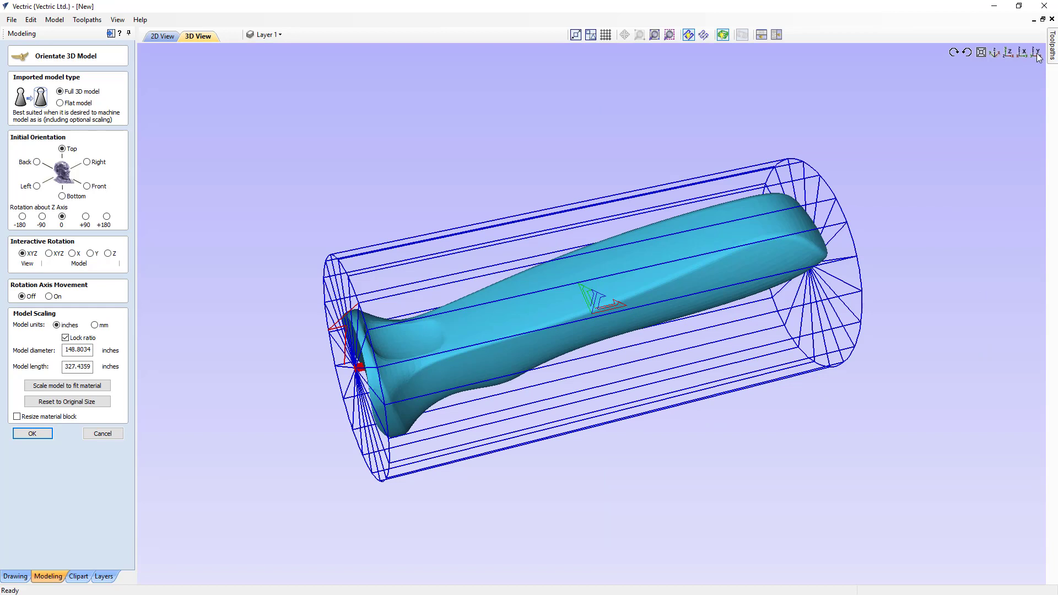
click(1036, 53)
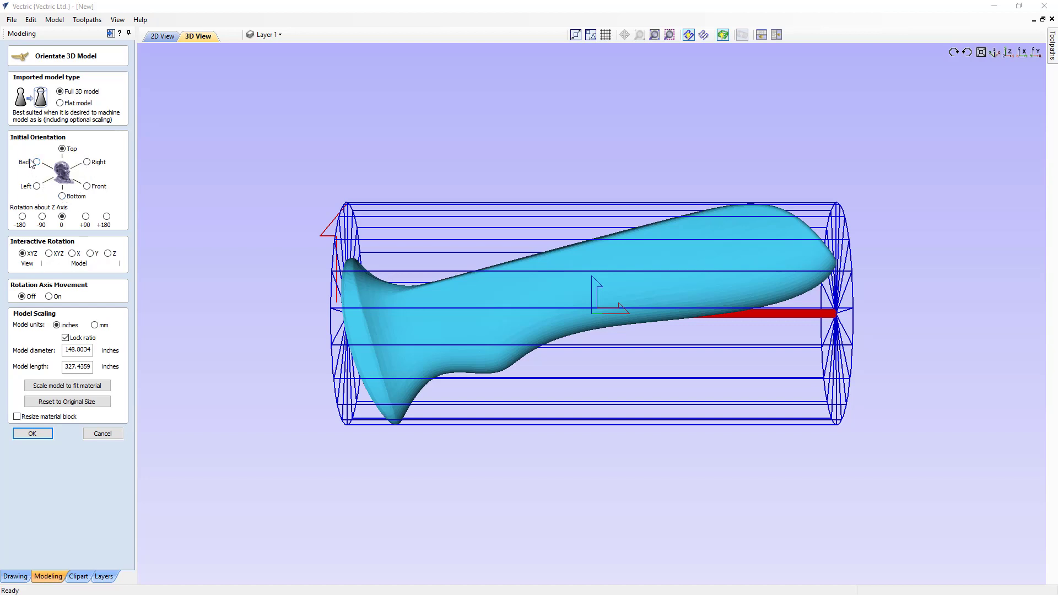
Try the Right, Front, Bottom, Left and Back initial orientations on the handle and return it to Top
click(87, 163)
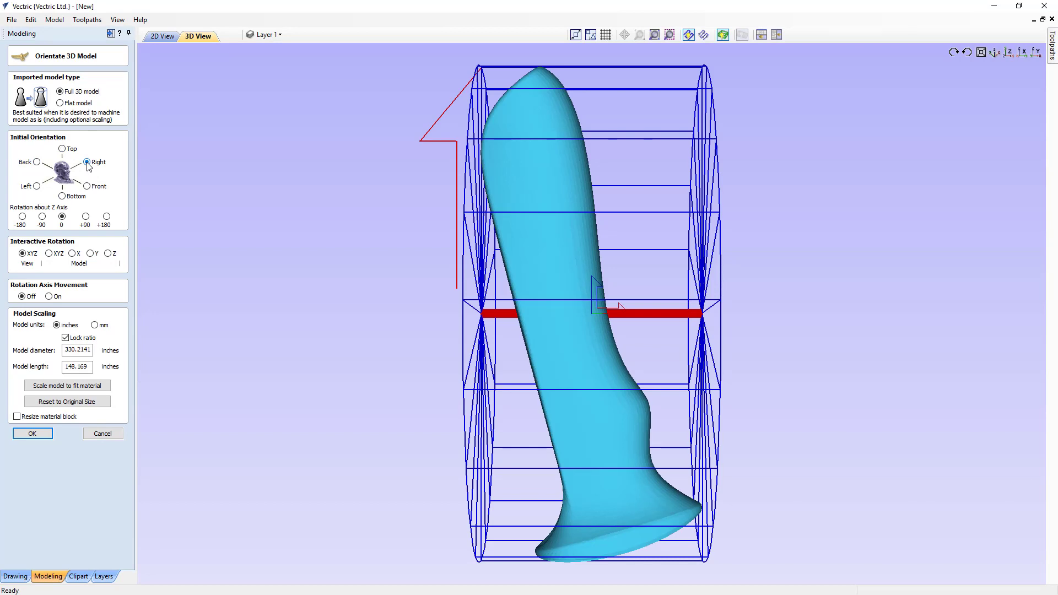
click(89, 191)
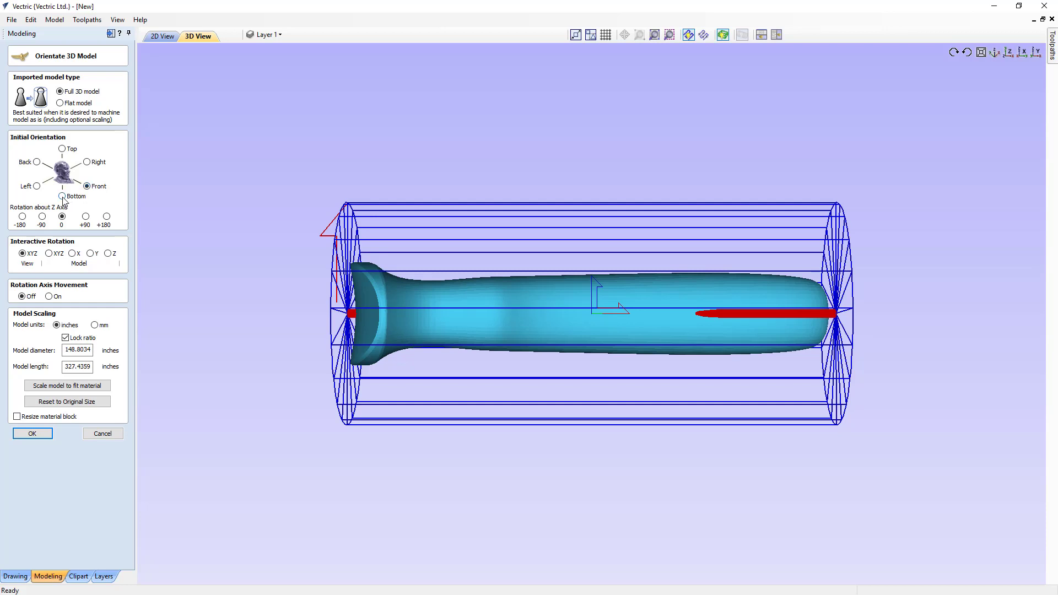
click(62, 197)
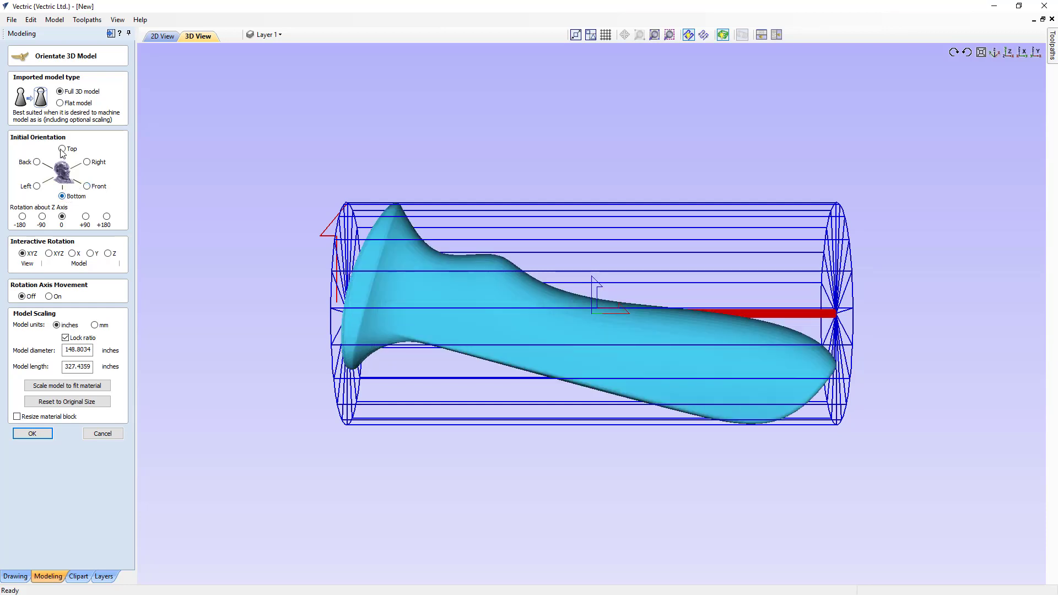
click(38, 186)
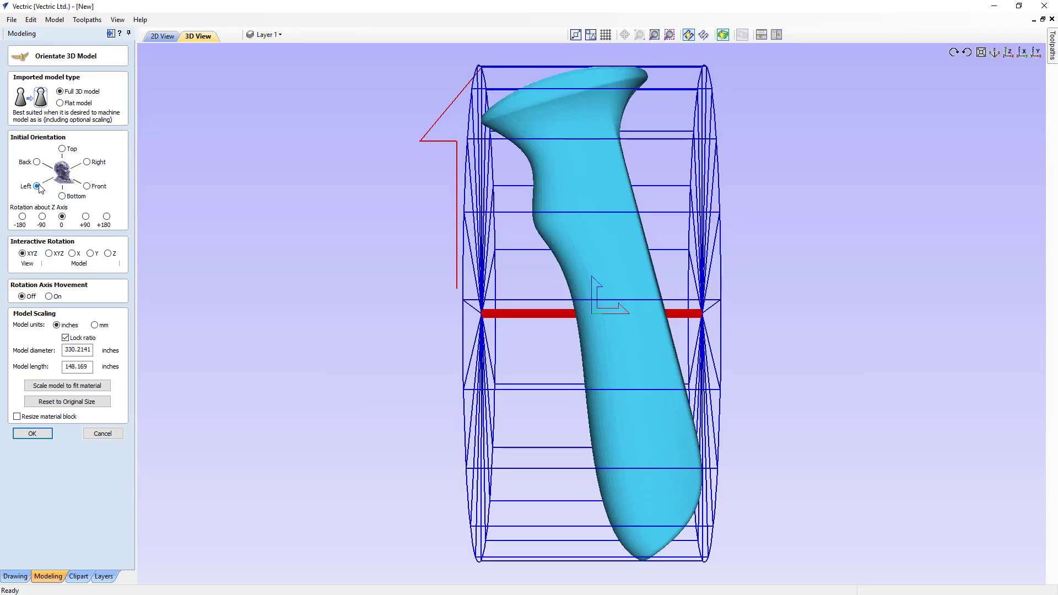
click(37, 162)
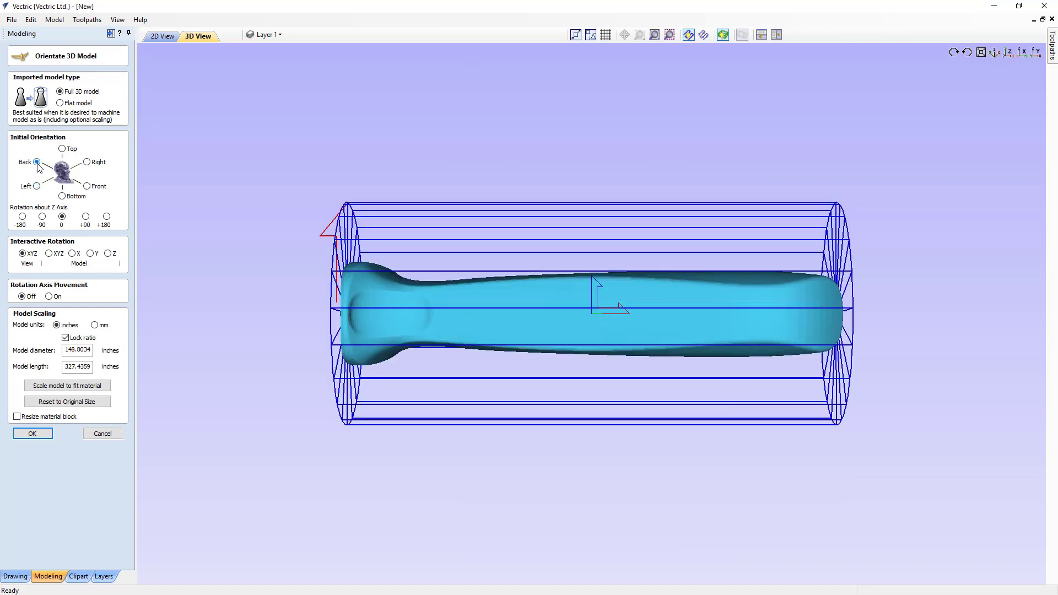
click(63, 149)
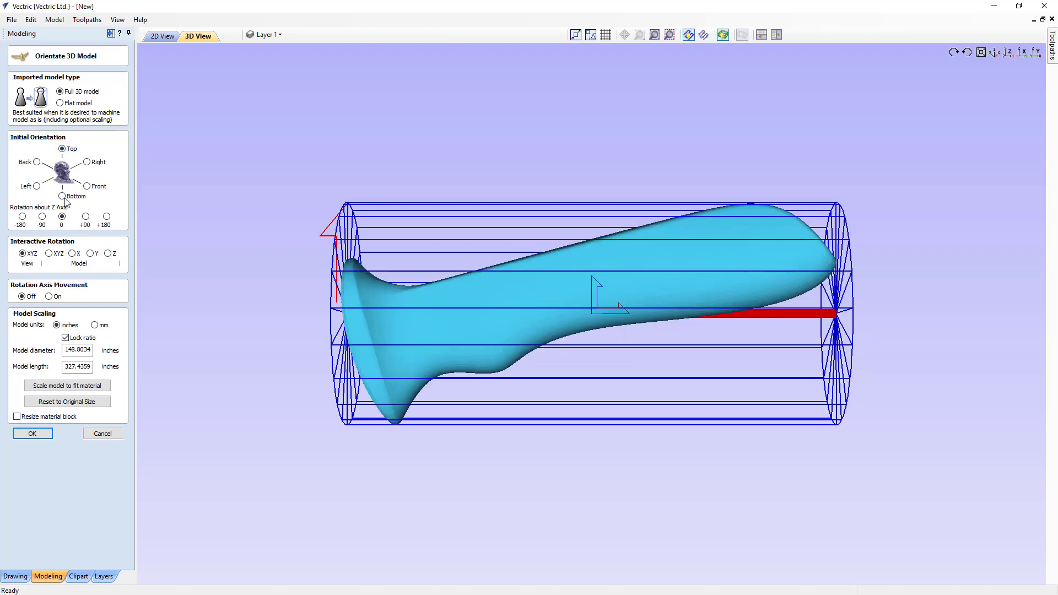
Try rotating the handle about the Z axis by +90, +180, -90 and -180 and return it to 0
click(86, 218)
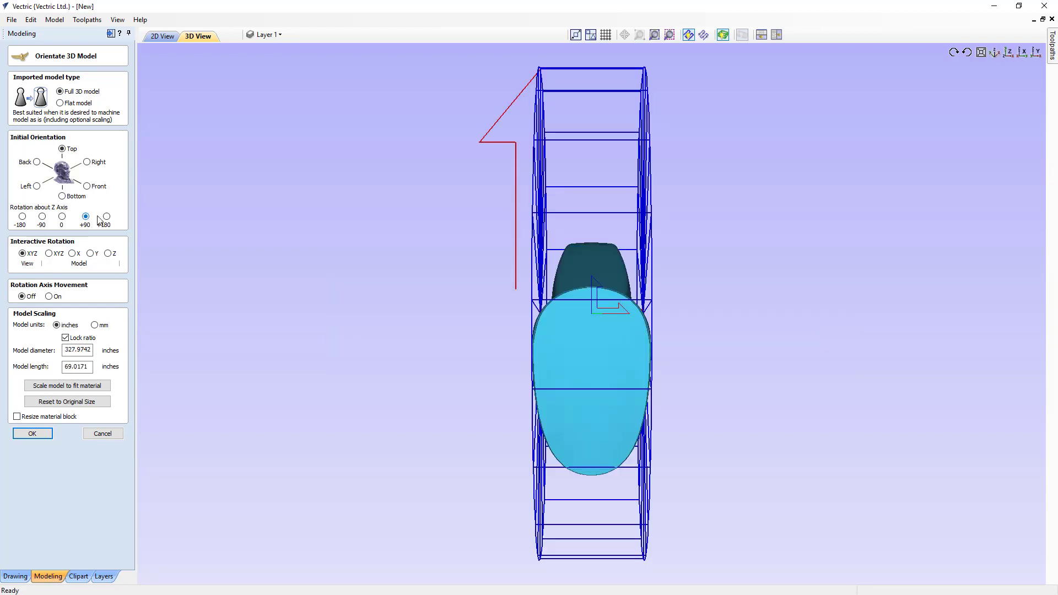
click(107, 218)
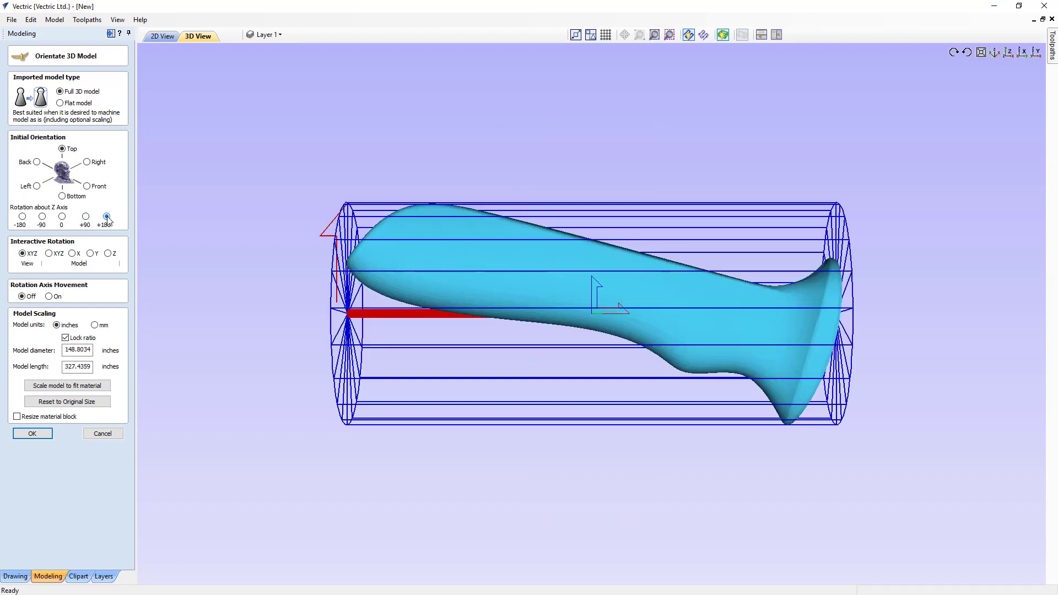
click(62, 217)
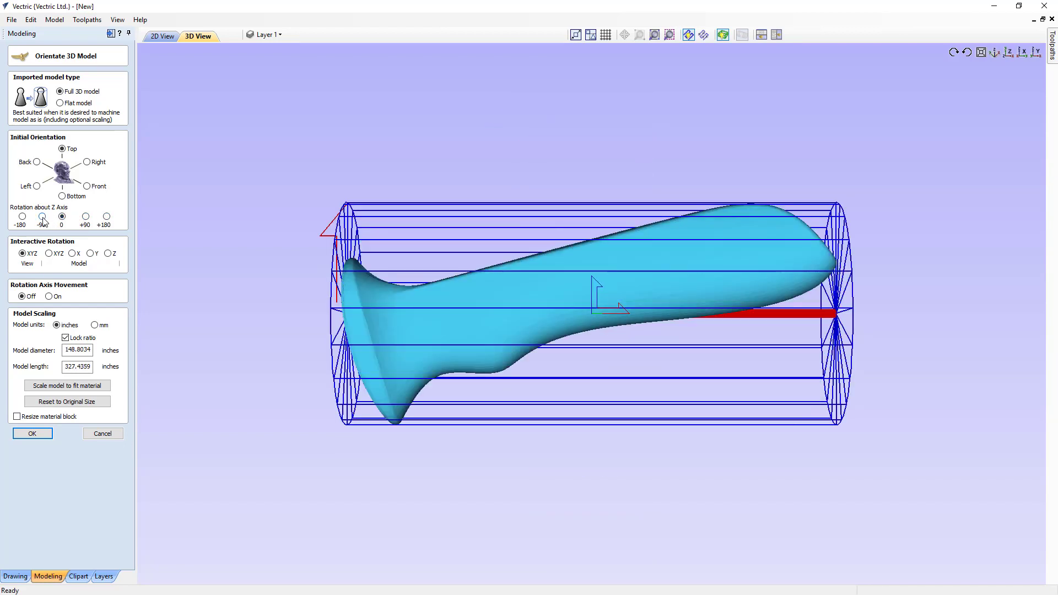
click(43, 218)
click(22, 217)
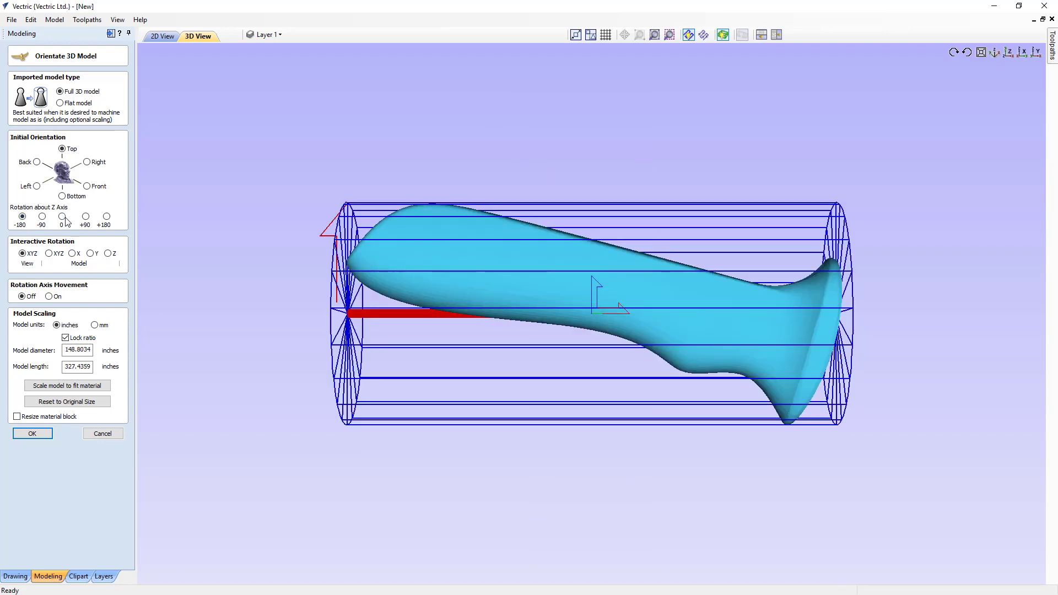
click(64, 218)
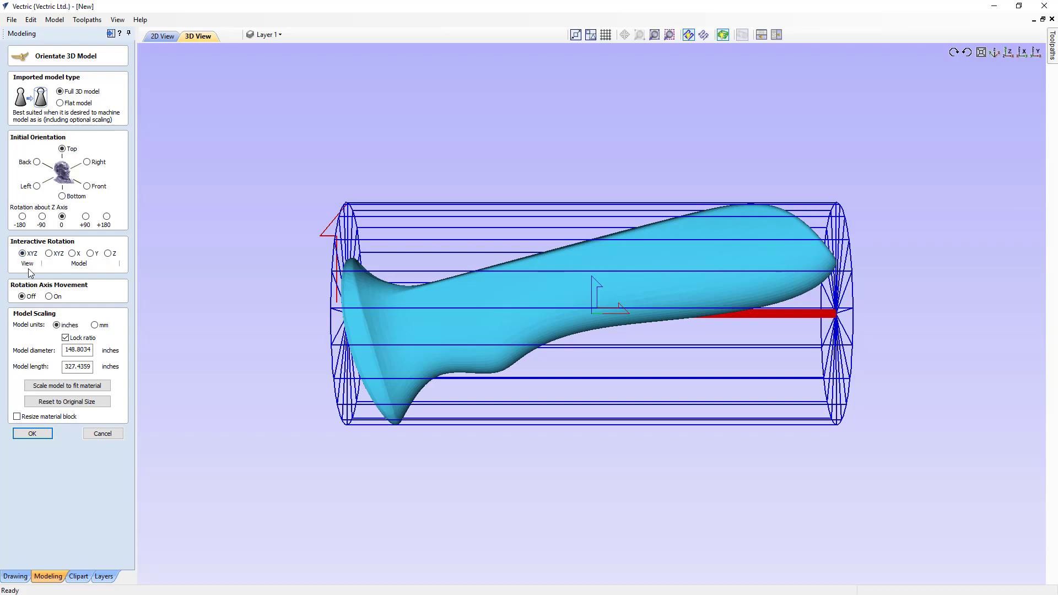
Try rotating the handle freely with the model XYZ option, undo it, and restore the Z-axis rotation to 0
drag(302, 314, 923, 125)
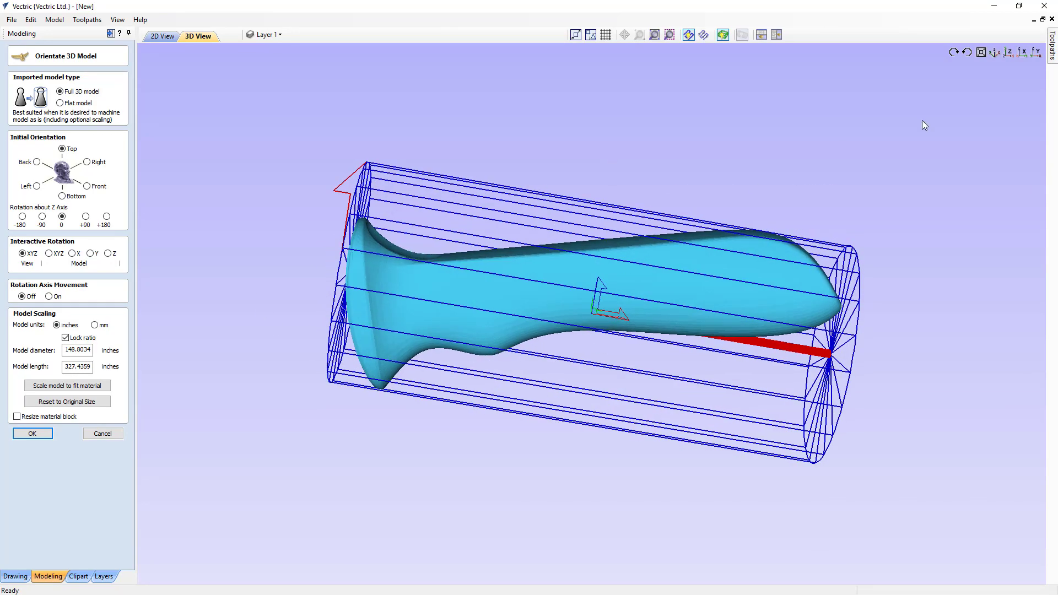
click(1036, 53)
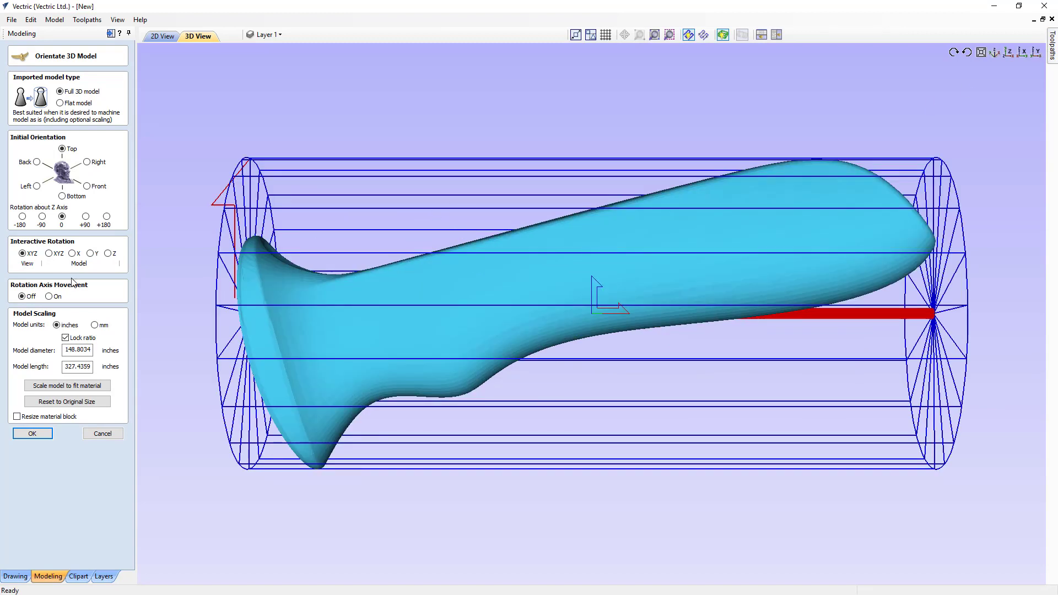
click(49, 253)
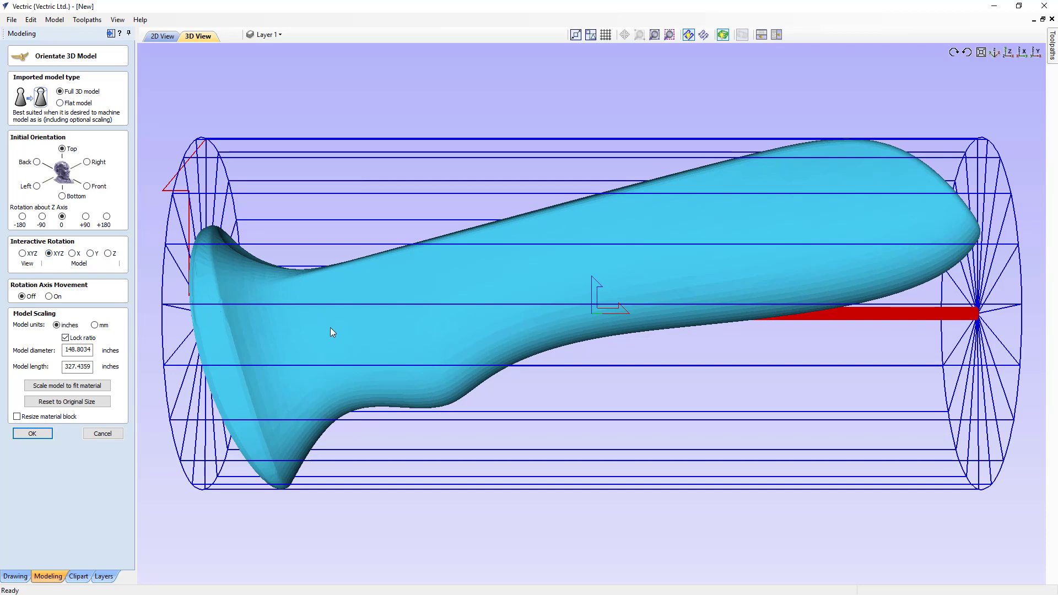
drag(330, 329, 958, 316)
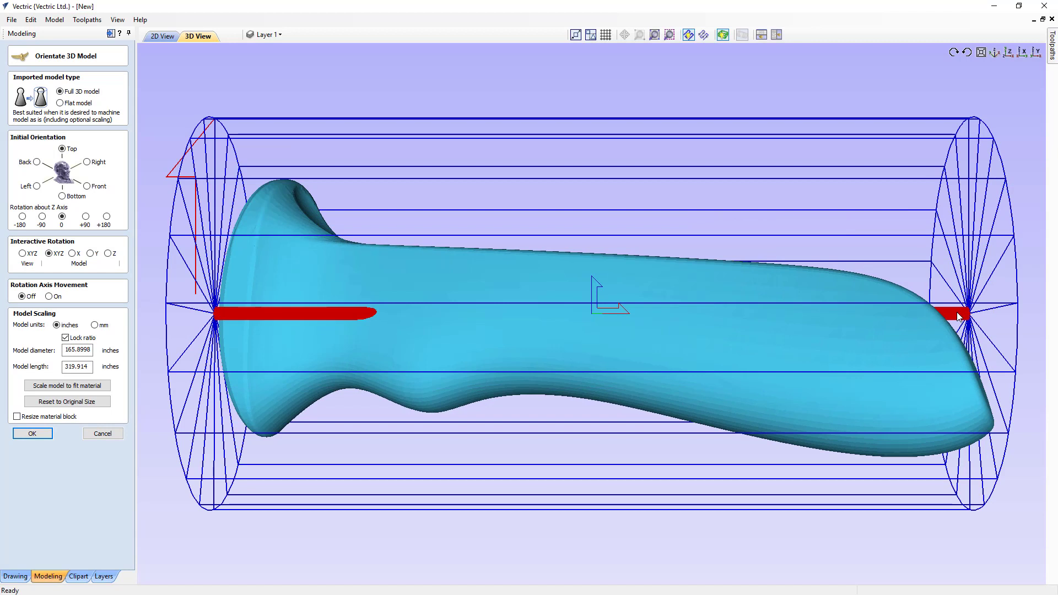
key(ctrl+z)
key(ctrl+z)
key(ctrl+z)
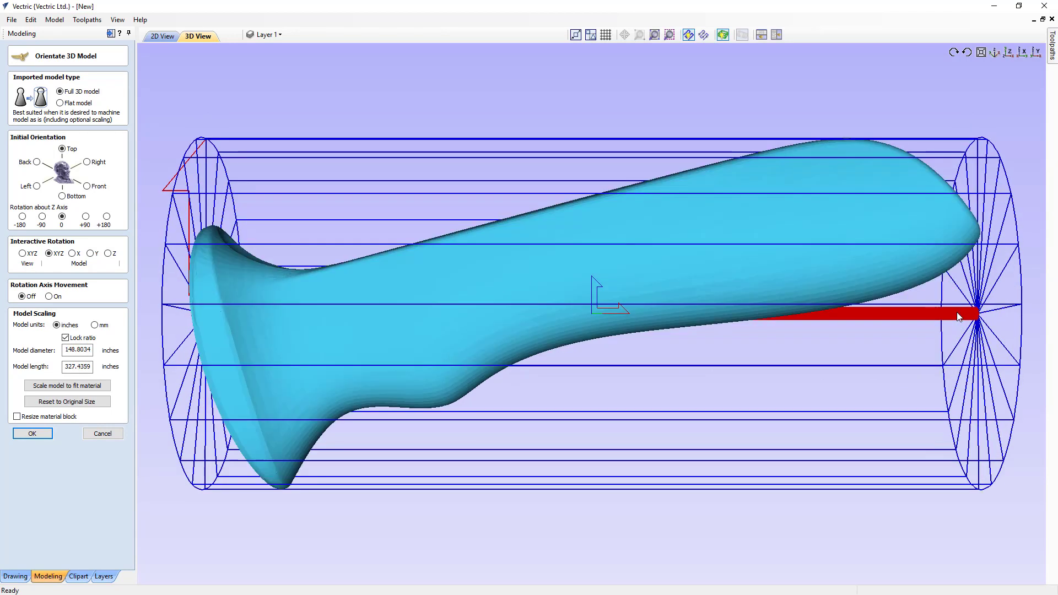
key(ctrl+z)
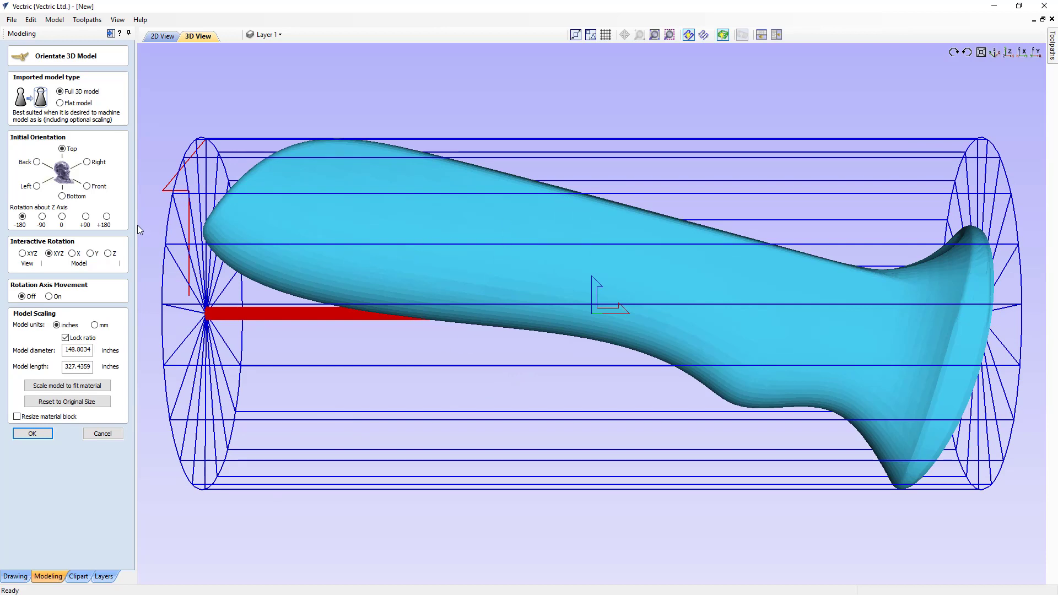
click(62, 217)
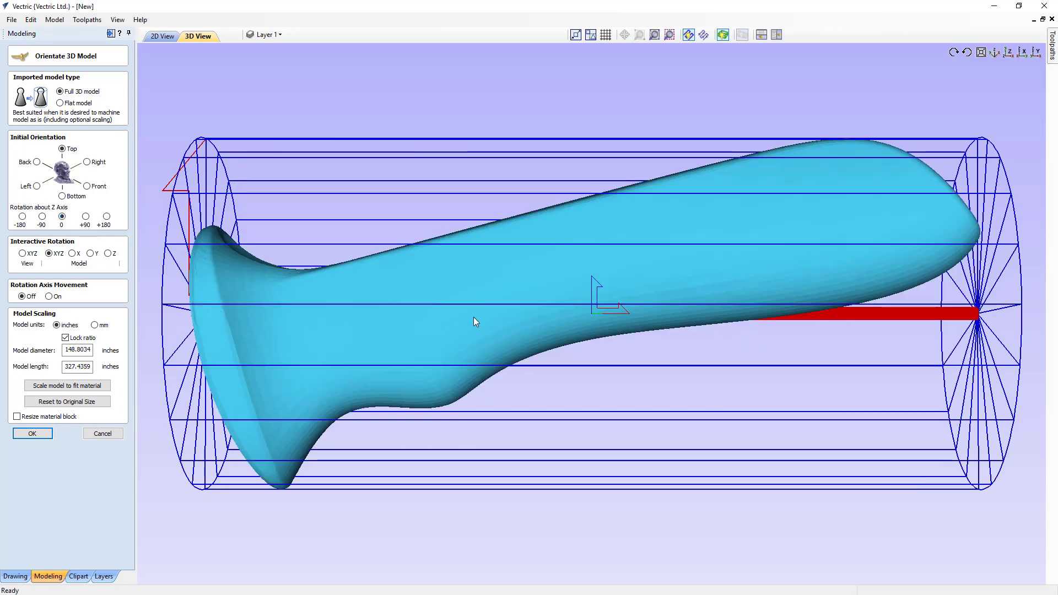
Interactively rotate the handle slightly about the model X axis and try a small adjustment about the Z axis
click(73, 254)
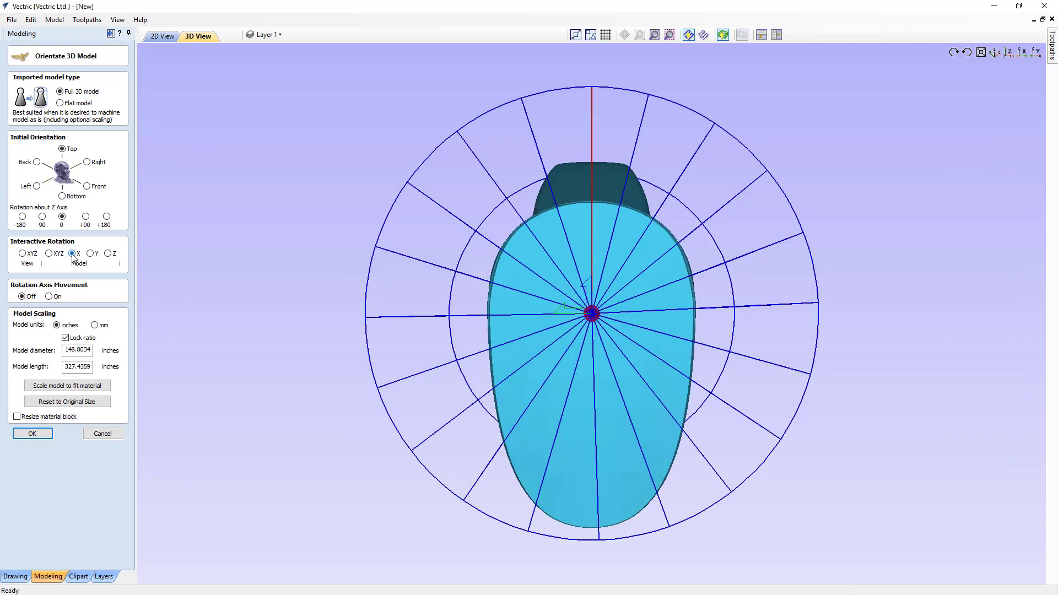
mouse_move(573, 414)
mouse_down()
mouse_move(534, 401)
mouse_move(471, 334)
mouse_move(542, 411)
mouse_move(655, 352)
mouse_move(496, 386)
mouse_move(437, 307)
mouse_move(574, 418)
mouse_move(556, 412)
mouse_move(577, 417)
mouse_up()
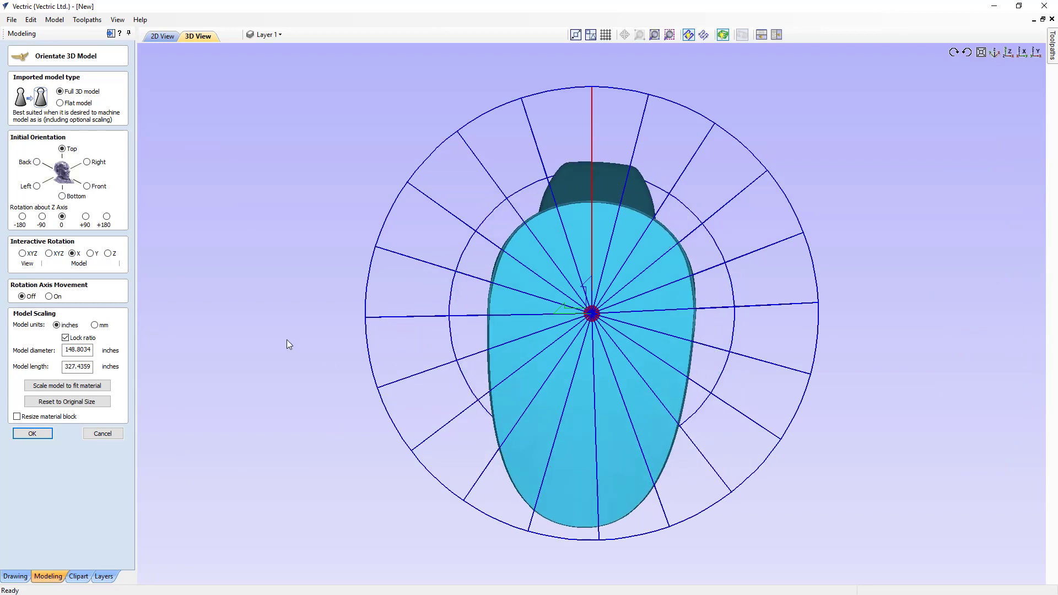
click(108, 253)
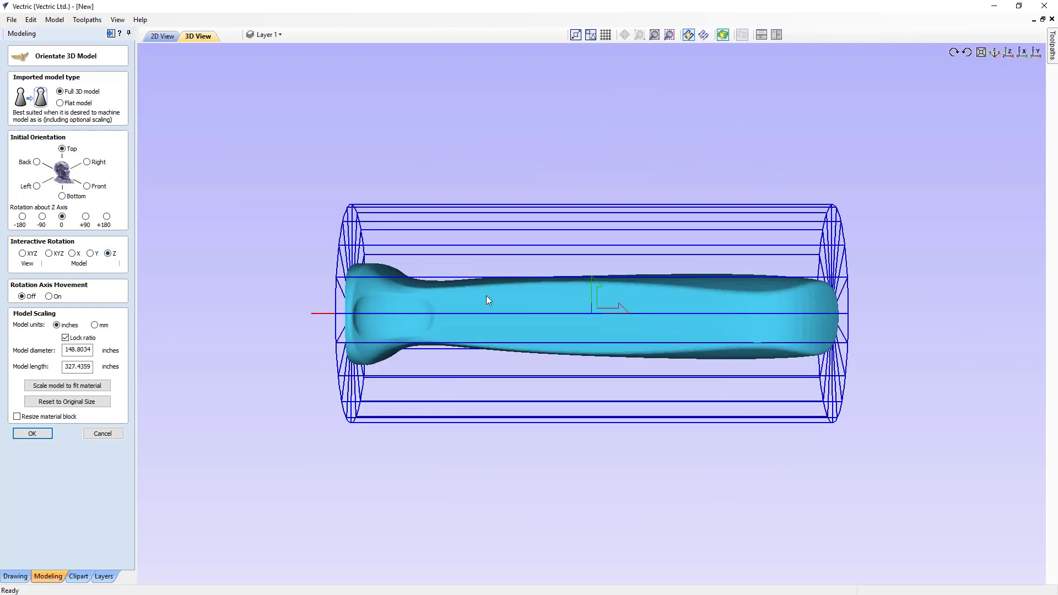
mouse_move(478, 310)
mouse_down()
mouse_move(491, 276)
mouse_move(478, 331)
mouse_move(471, 299)
mouse_up()
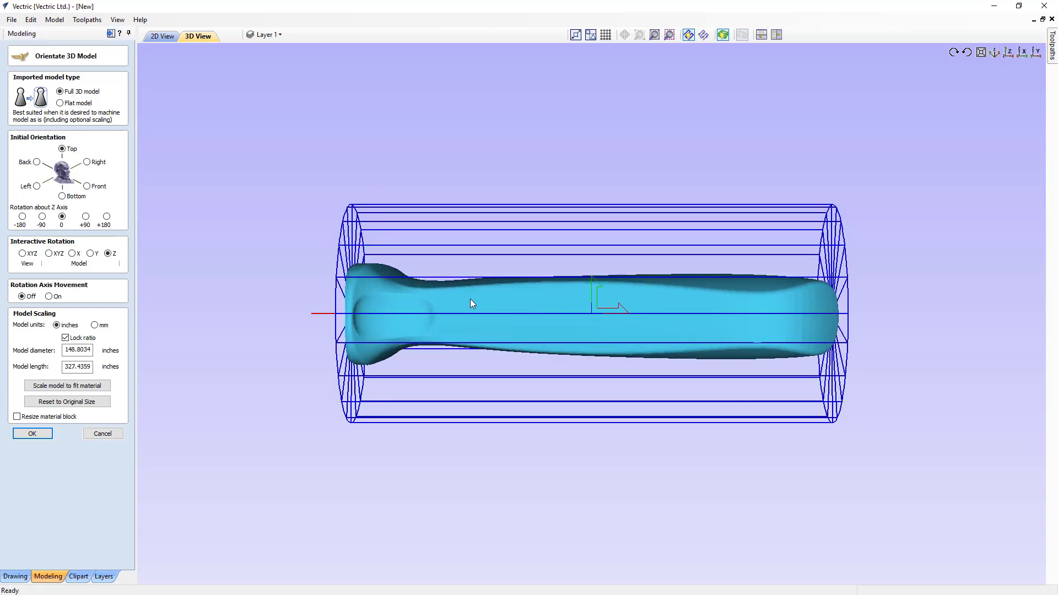
Interactively rotate the handle about the model Y axis until it lies roughly level along the cylinder
click(90, 253)
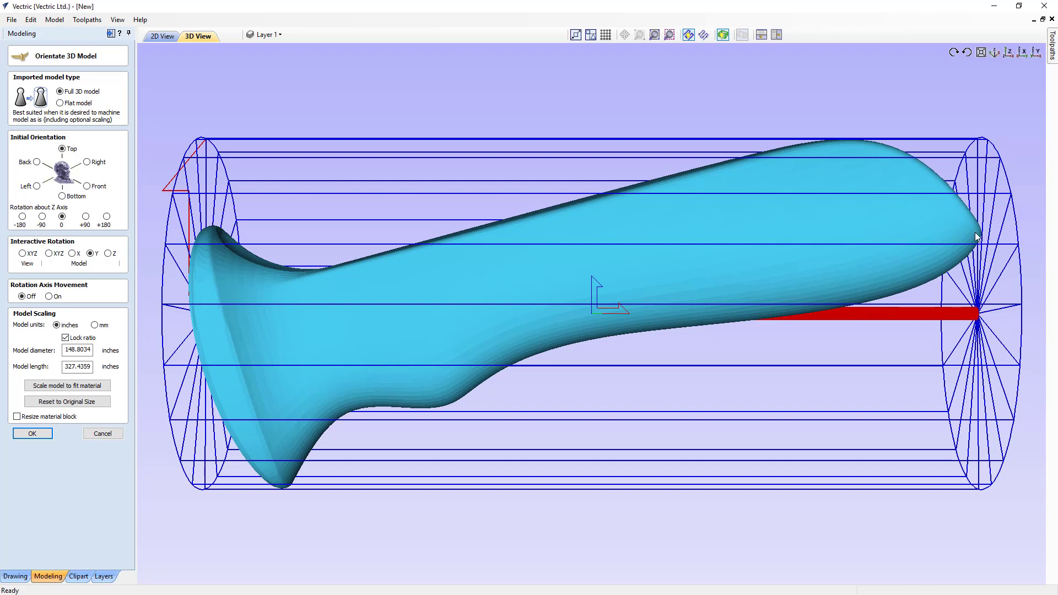
drag(975, 233, 984, 283)
drag(968, 362, 968, 354)
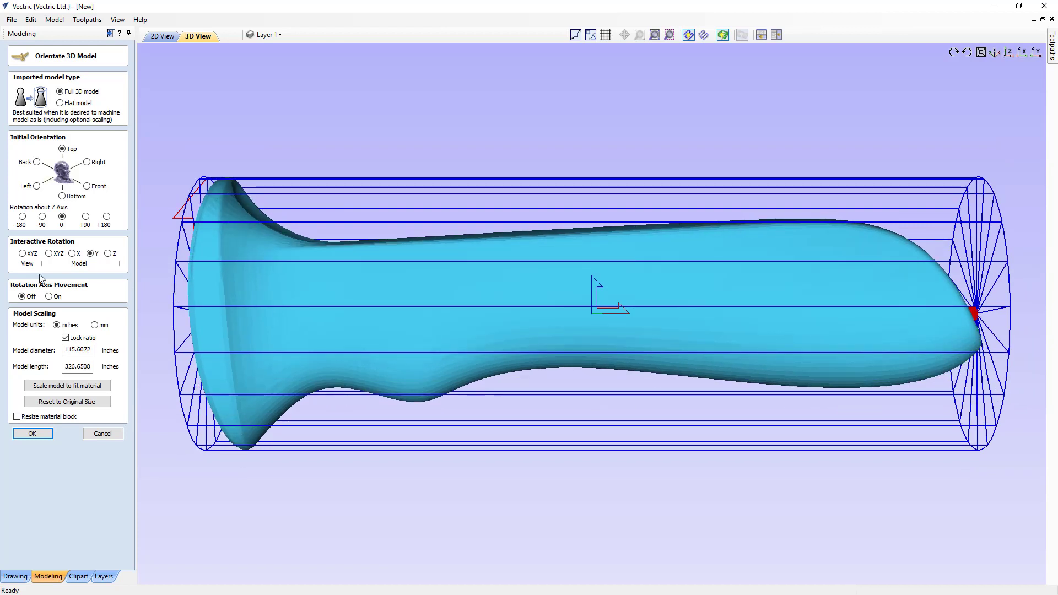
Set interactive rotation to the view XYZ option and examine where the rotation axis exits the handle's rounded end
click(22, 254)
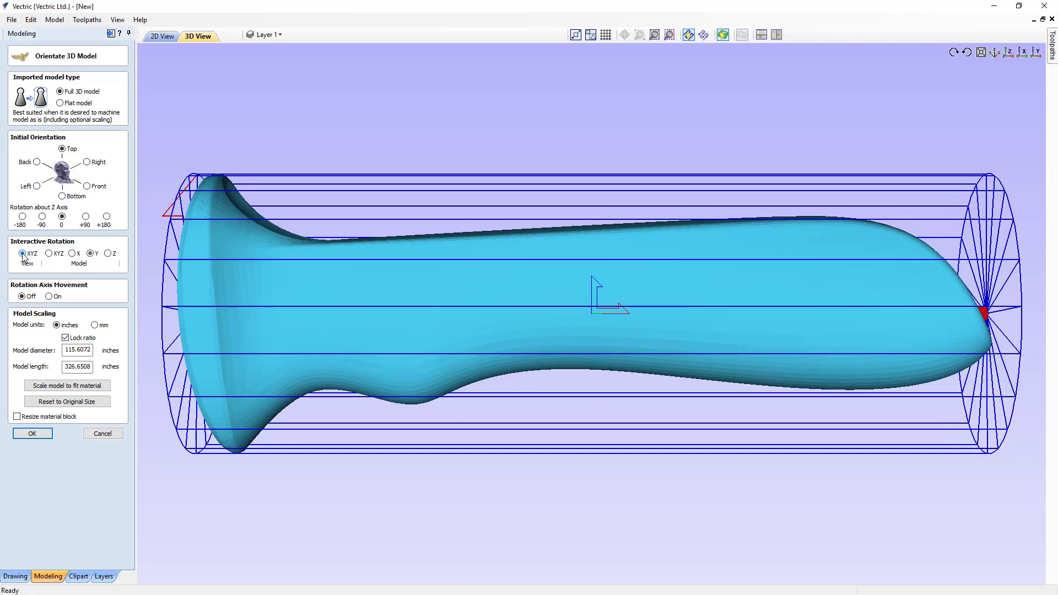
drag(802, 297, 517, 316)
drag(542, 315, 714, 312)
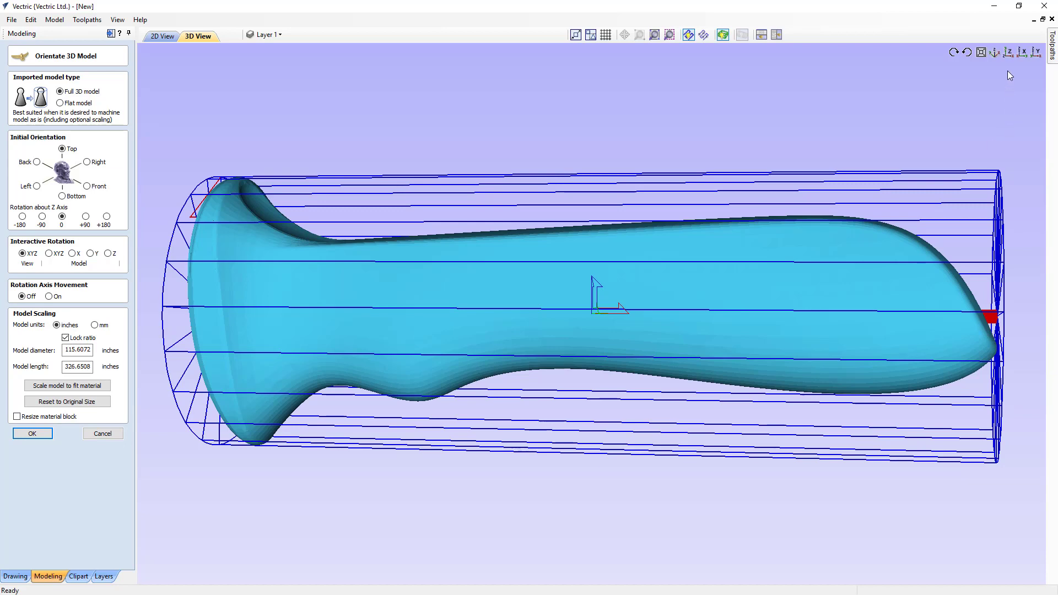
scroll(998, 333, up, 6)
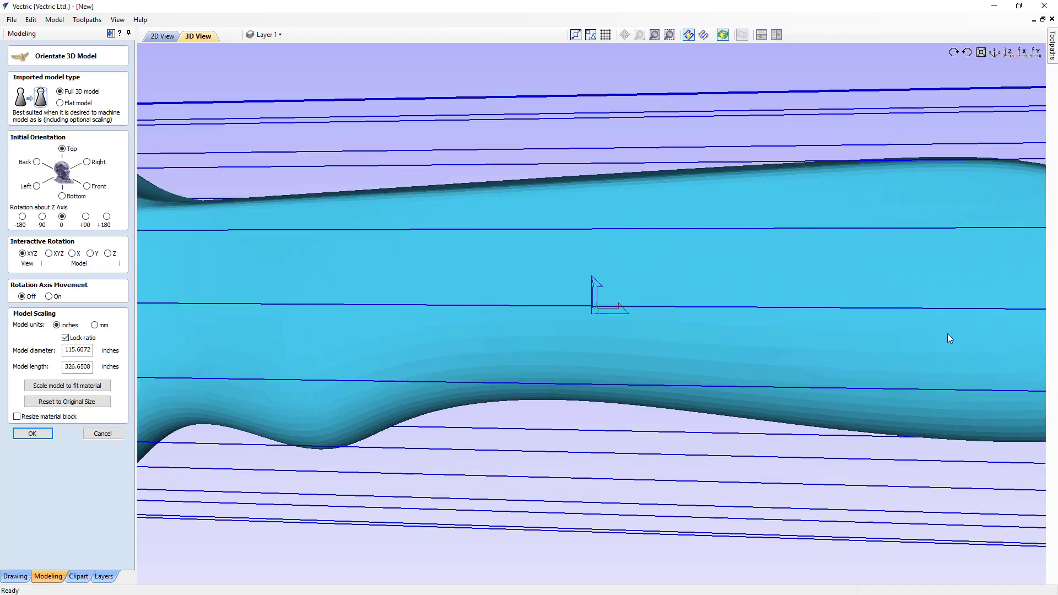
scroll(703, 407, down, 3)
scroll(705, 407, up, 3)
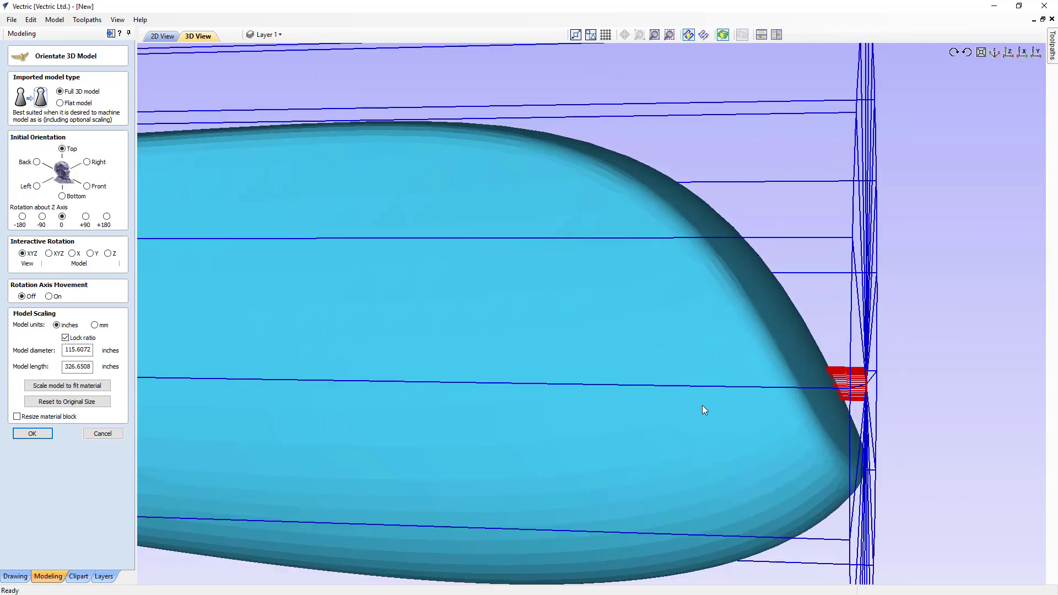
scroll(708, 408, up, 1)
drag(711, 409, 709, 411)
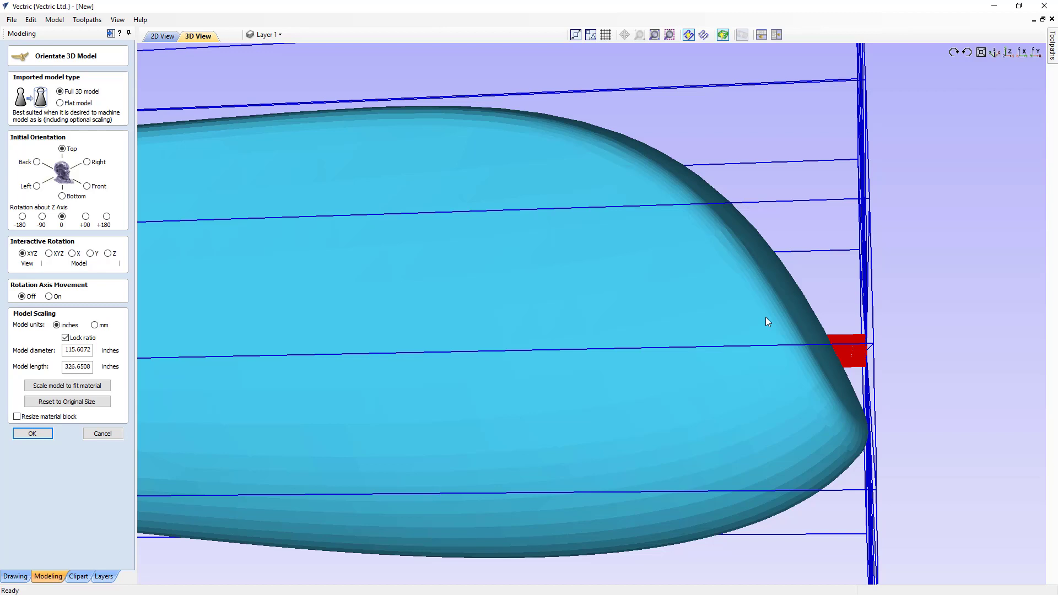
drag(765, 317, 686, 330)
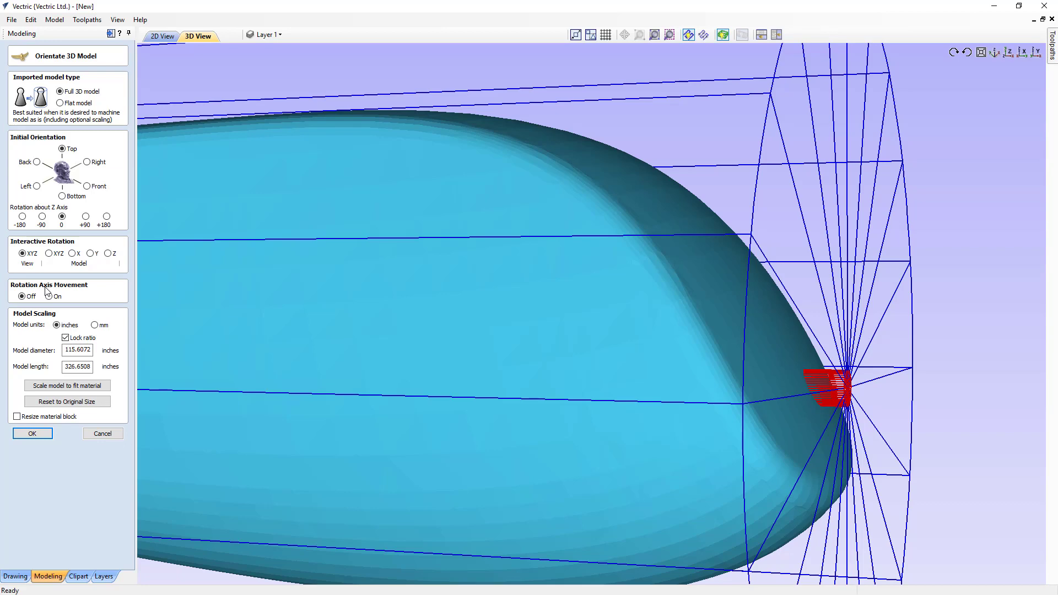
Turn on rotation axis movement and shift the rotation axis lower, towards the pointed tip of the handle's end
click(48, 295)
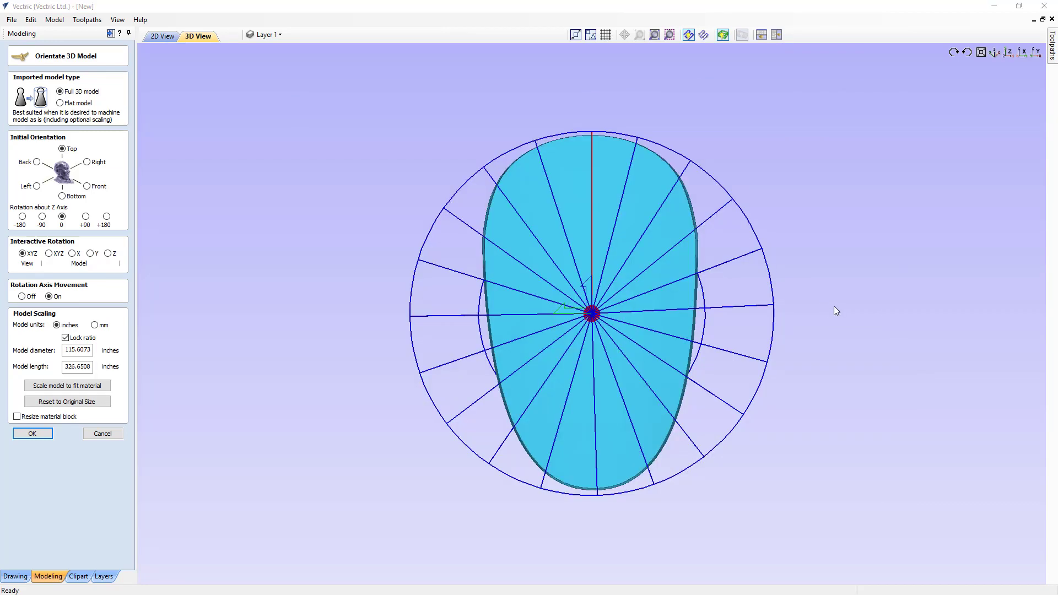
drag(830, 305, 137, 304)
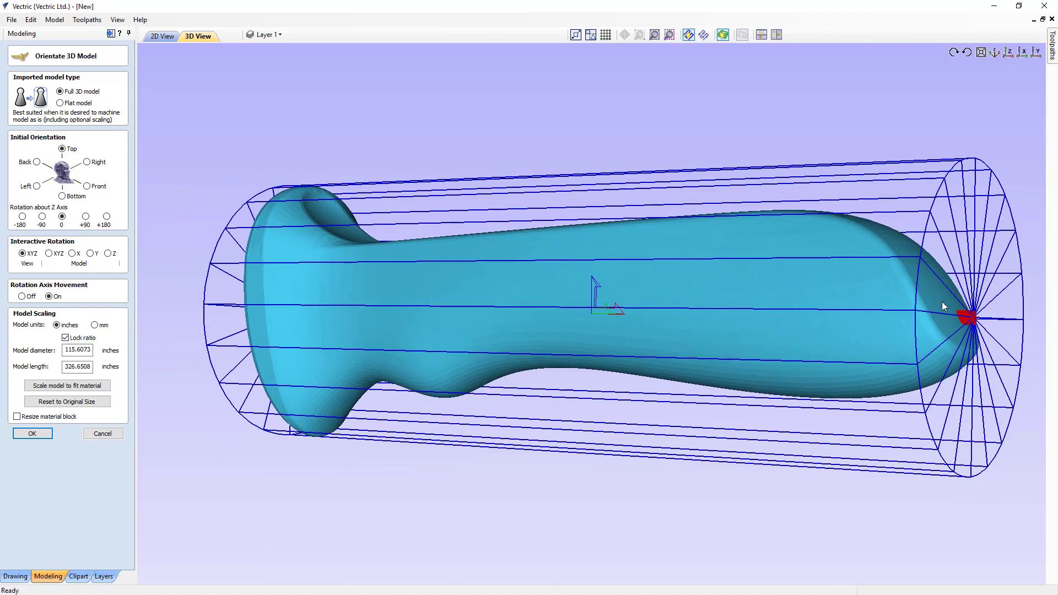
drag(942, 315, 588, 356)
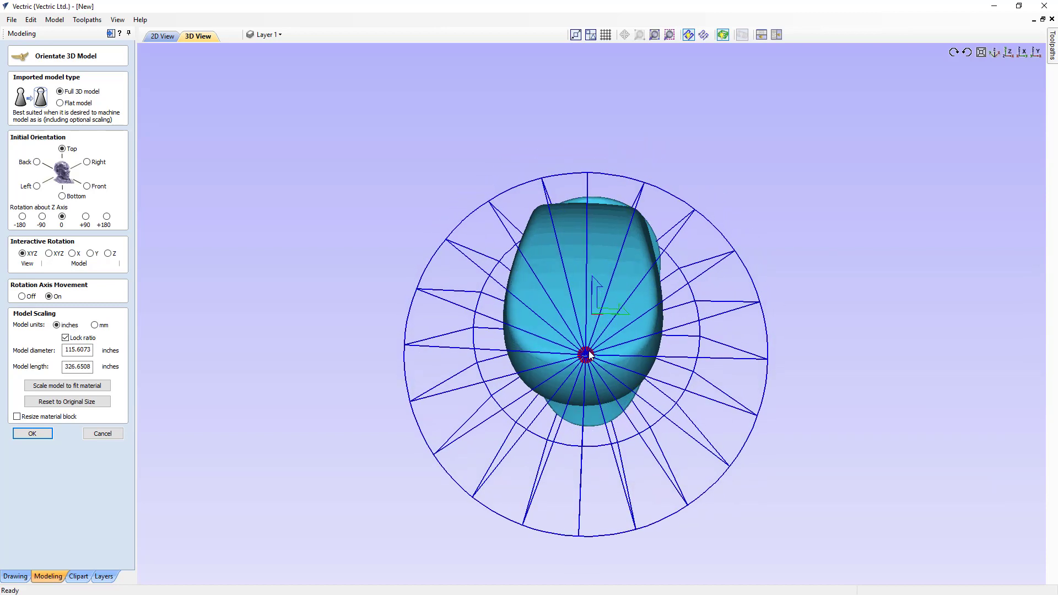
drag(589, 351, 589, 351)
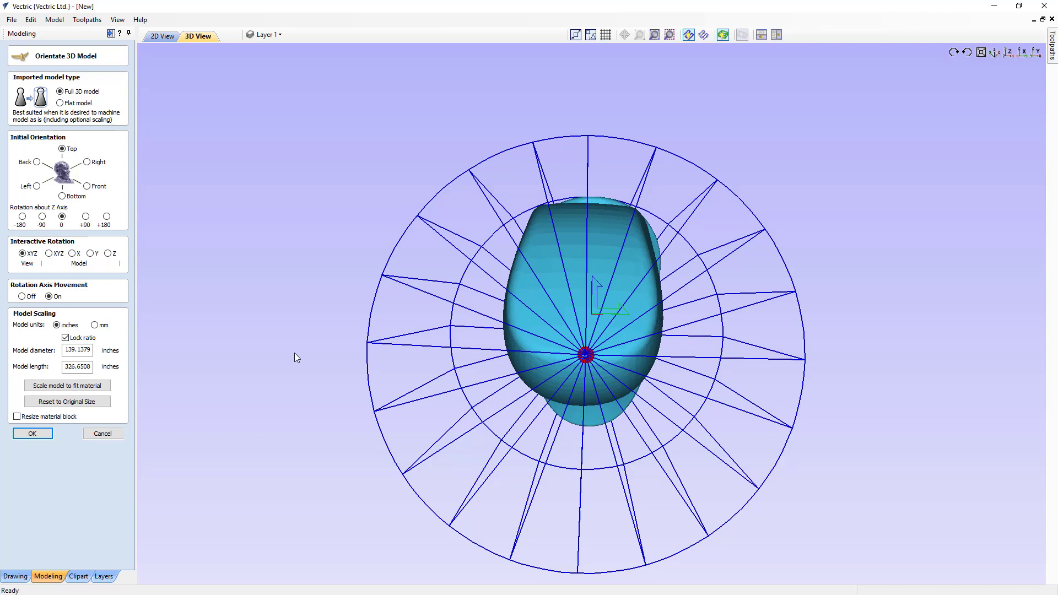
Check the moved axis at both ends of the handle in angled and Y-axis views, and turn rotation axis movement off
drag(294, 353, 993, 128)
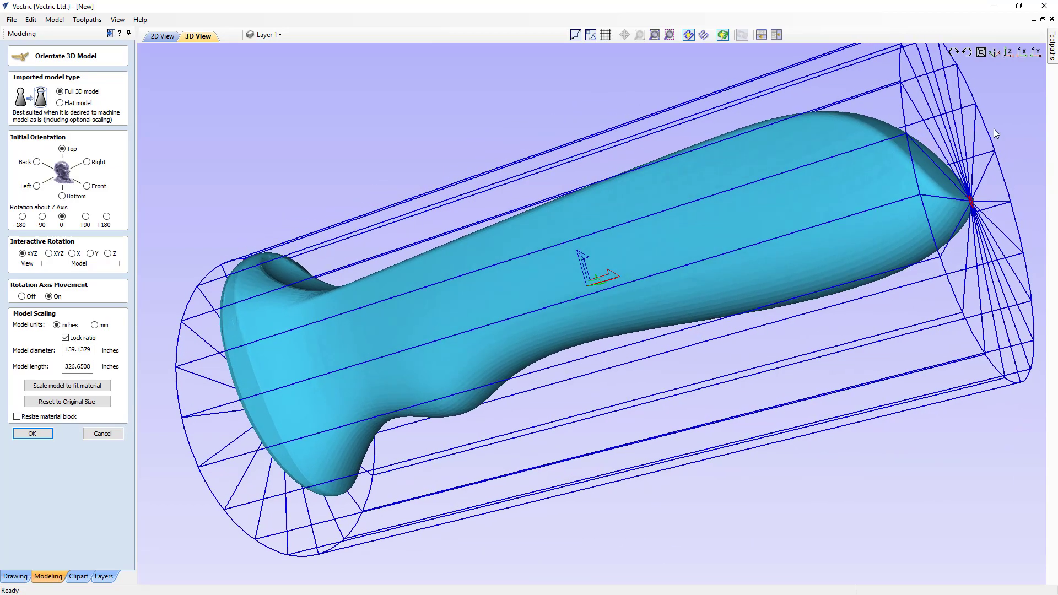
click(1036, 52)
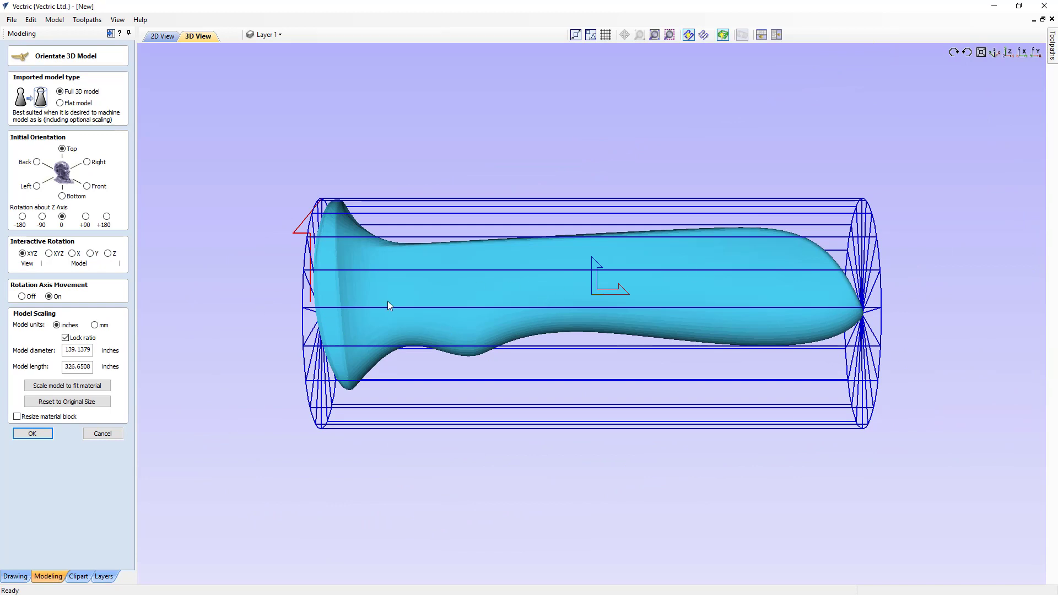
drag(388, 301, 378, 306)
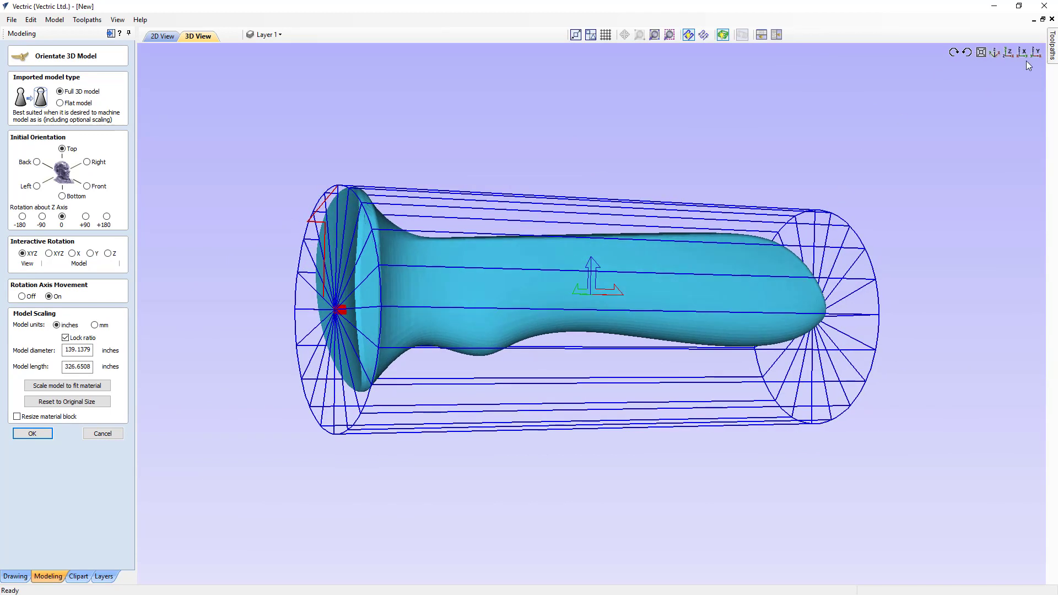
click(1039, 52)
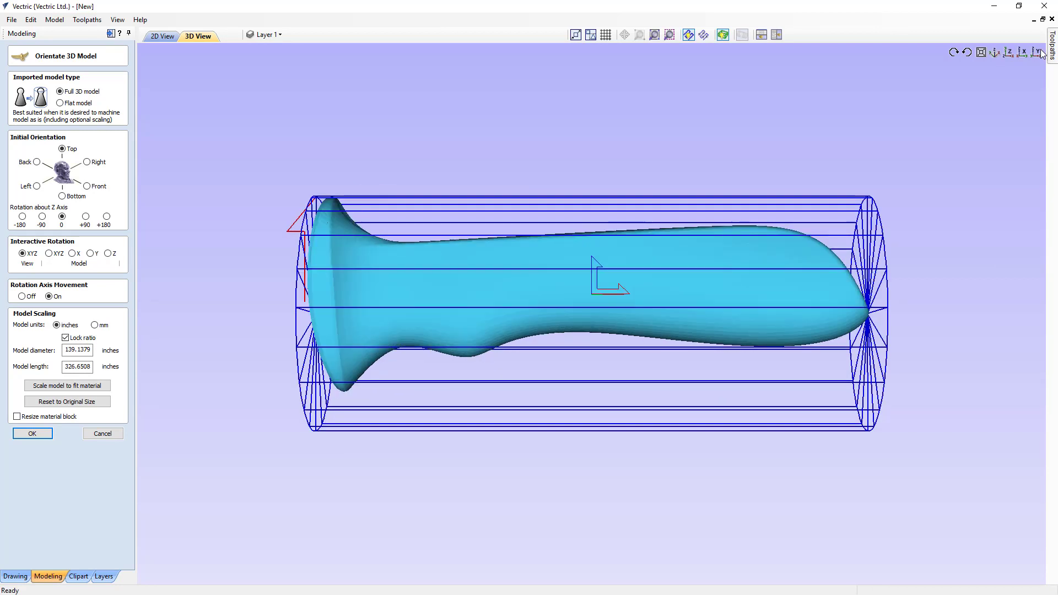
drag(933, 278, 874, 286)
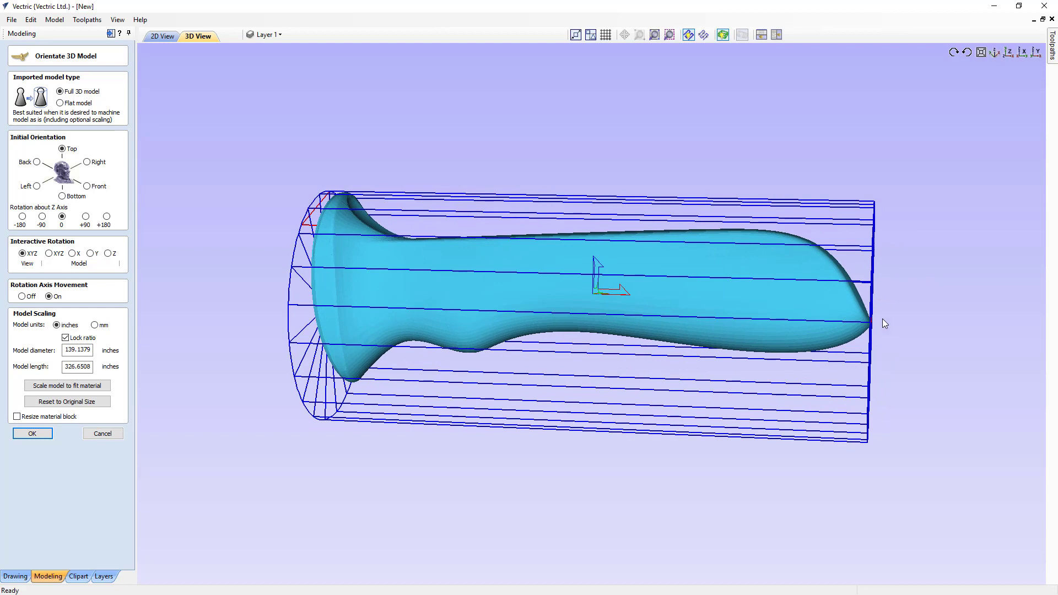
drag(708, 297, 736, 317)
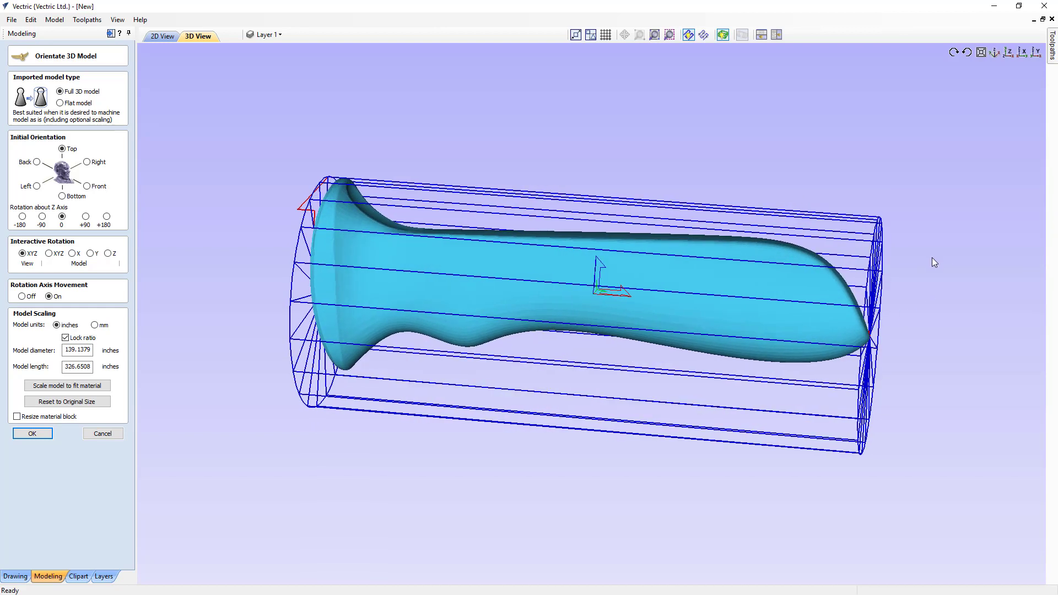
click(1036, 52)
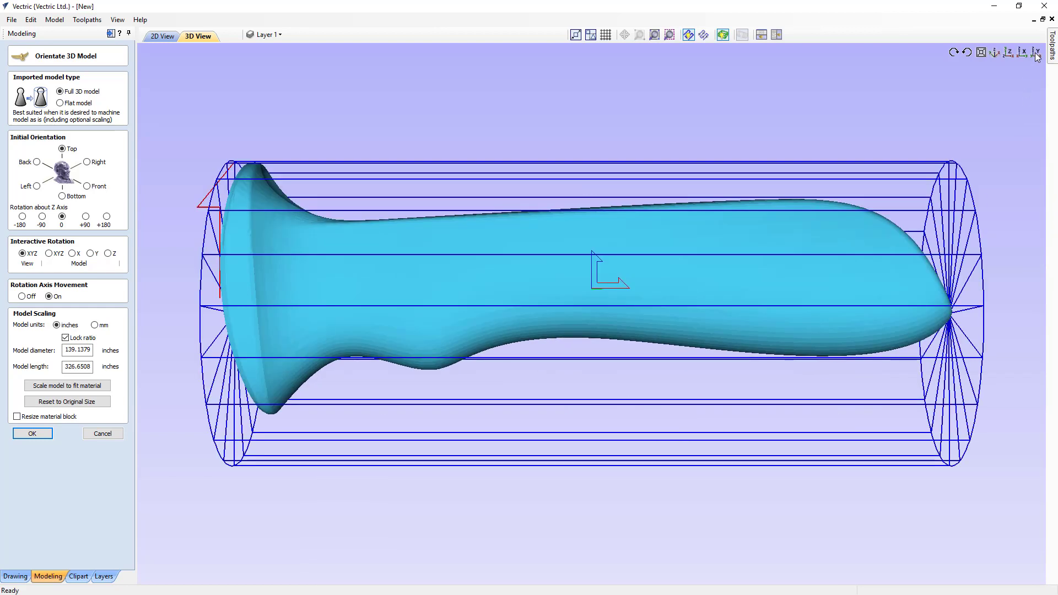
click(22, 297)
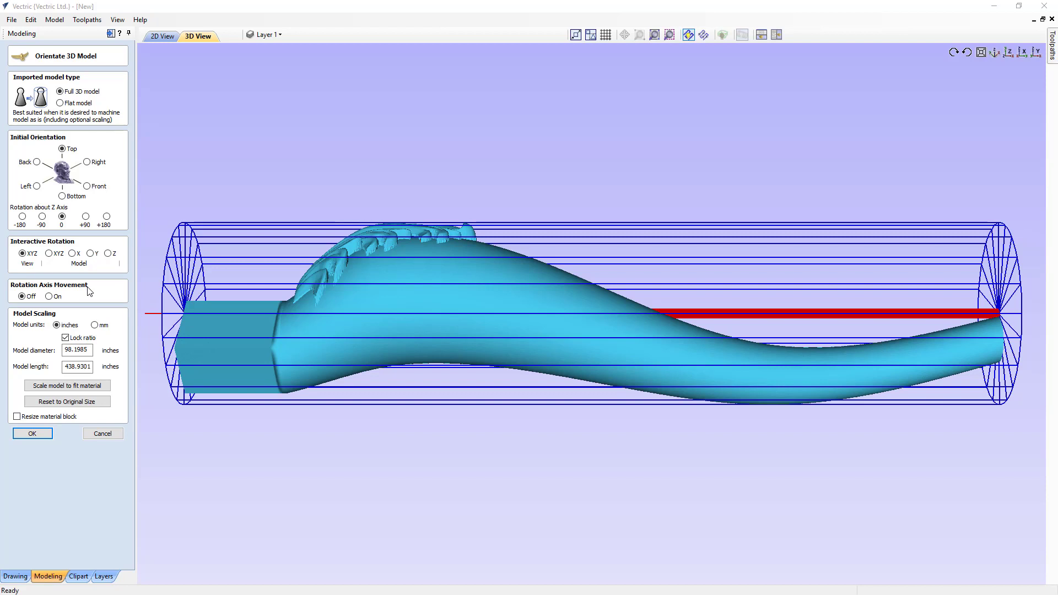
Interactively rotate the carved leg model slightly about the model Z axis, and return interactive rotation to view XYZ
click(108, 254)
mouse_move(913, 356)
mouse_down()
mouse_move(913, 344)
mouse_move(916, 356)
mouse_up()
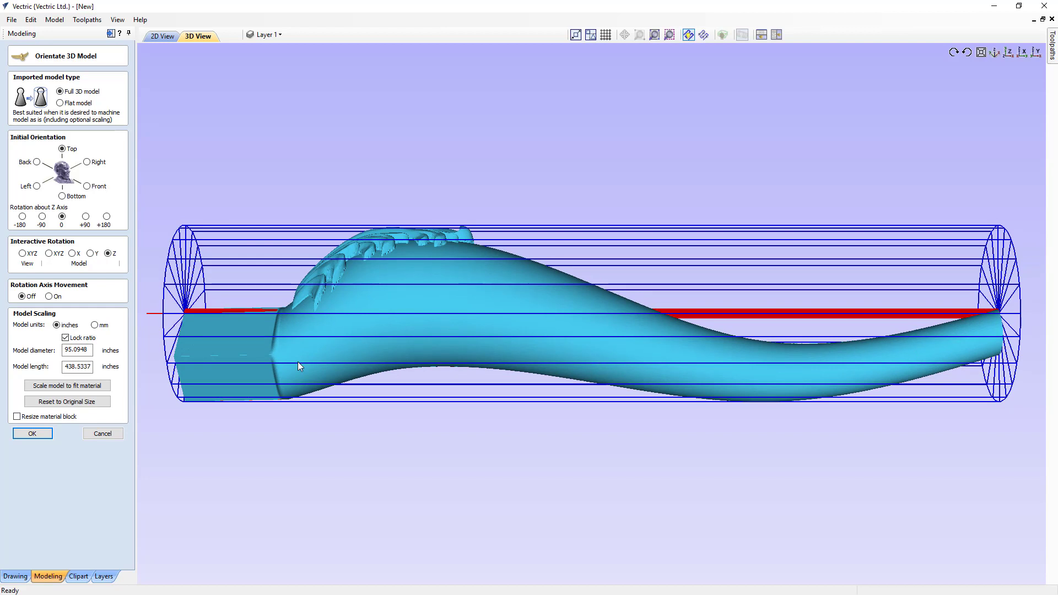
click(22, 254)
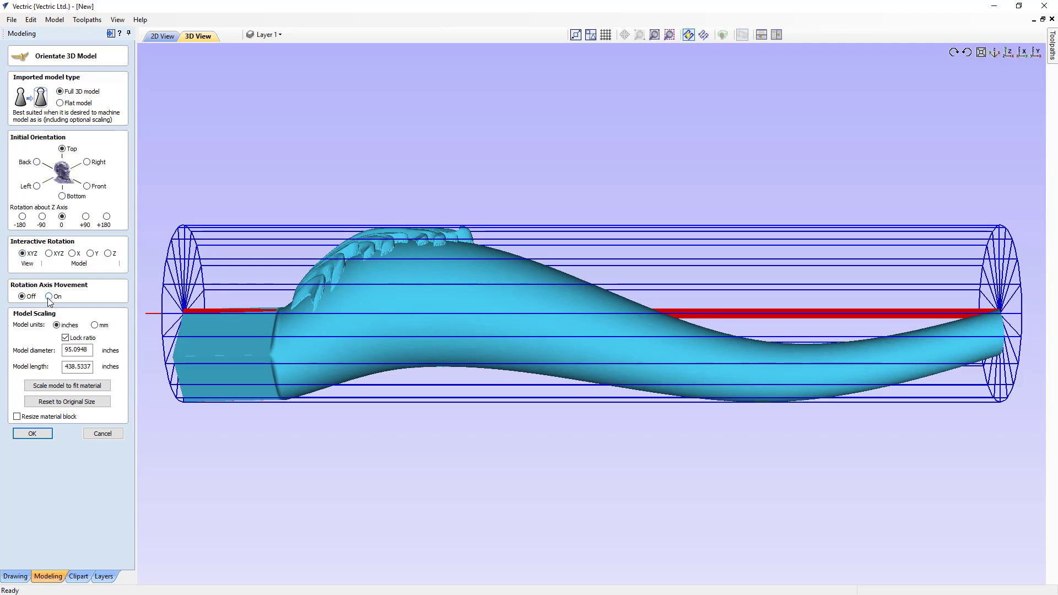
With rotation axis movement on, shift the axis away from the leg's carved side into its body, and turn the movement off
click(49, 297)
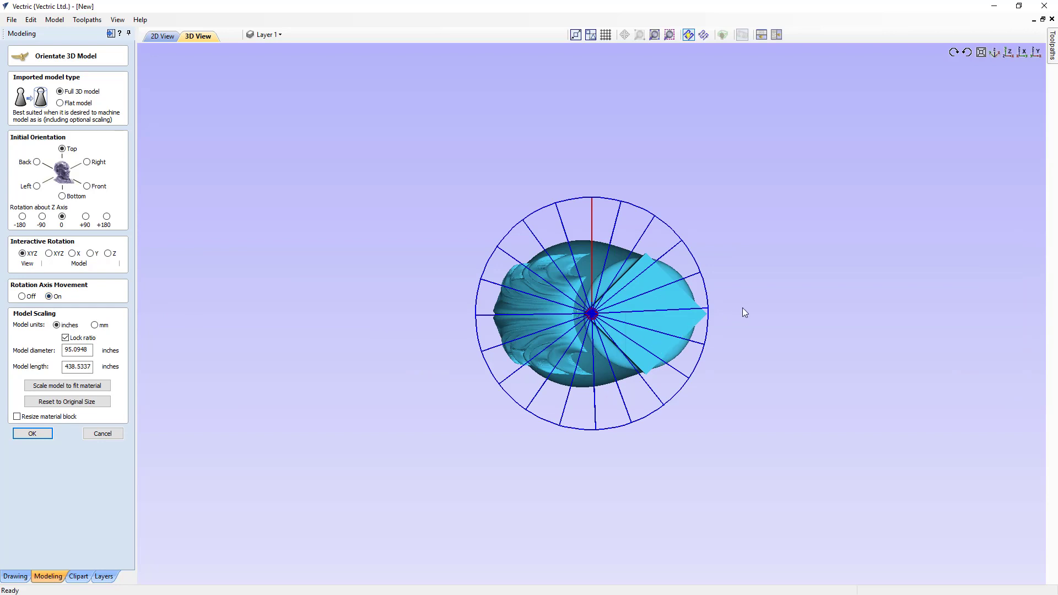
drag(814, 344, 275, 485)
mouse_move(260, 475)
mouse_down()
mouse_move(255, 464)
mouse_move(262, 494)
mouse_move(246, 477)
mouse_up()
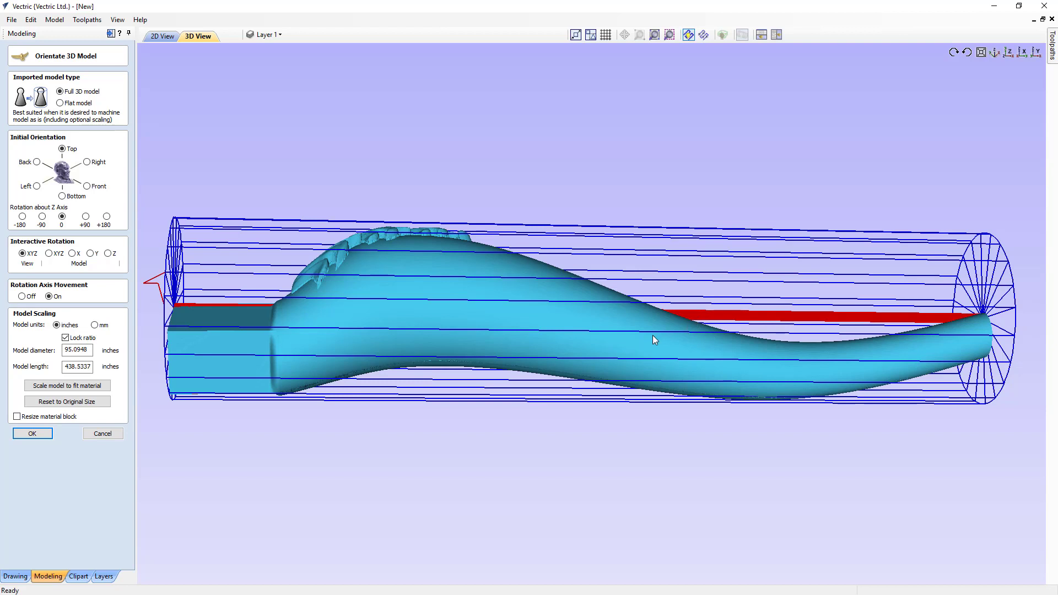
drag(652, 331, 656, 367)
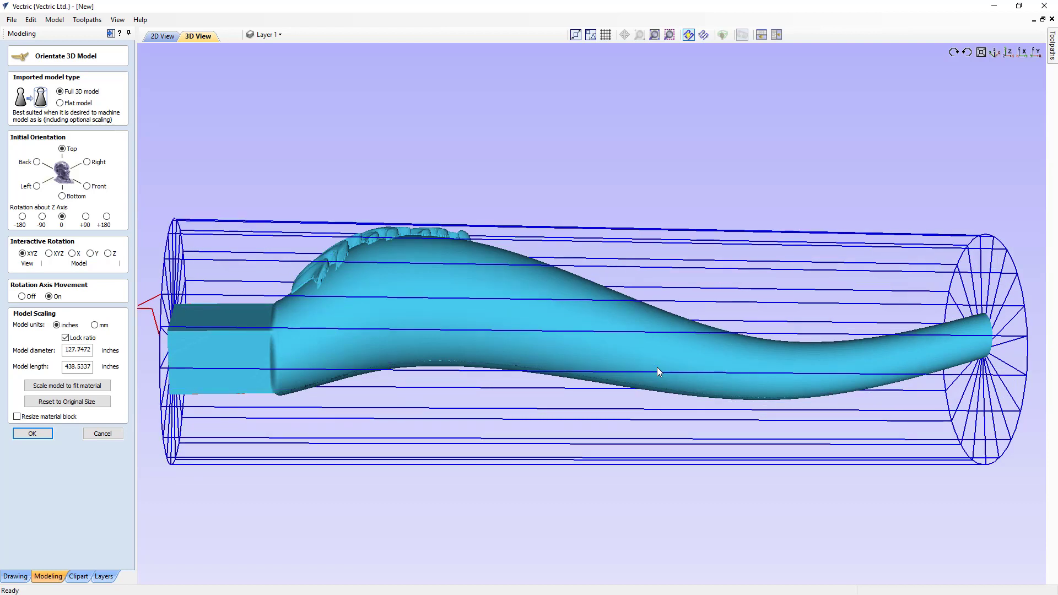
click(22, 297)
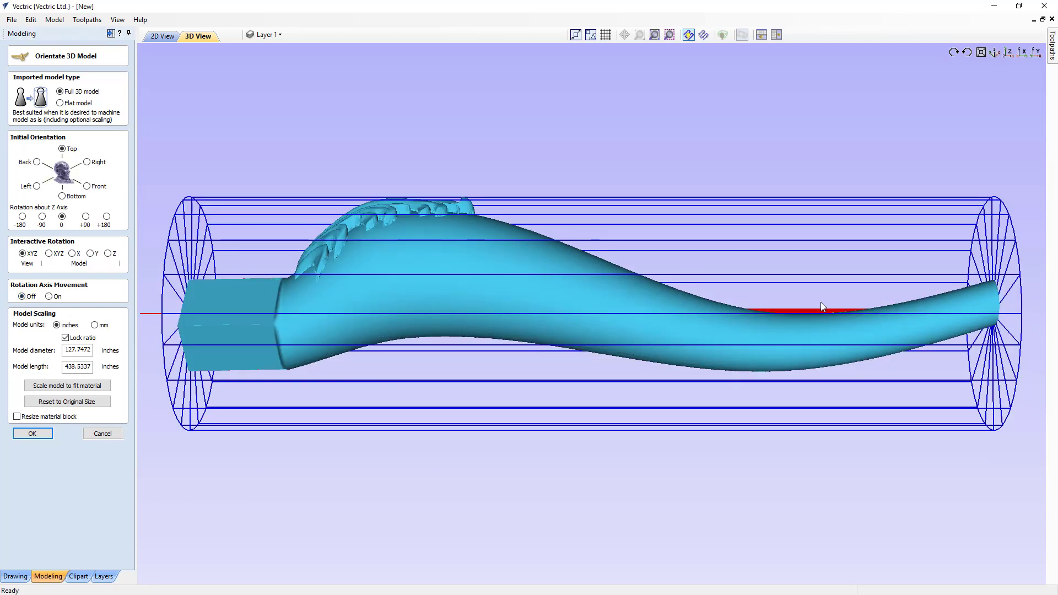
Fine-tune the rotation axis from the end view so it is centred across the leg's square block, and turn axis movement off
drag(539, 282, 831, 338)
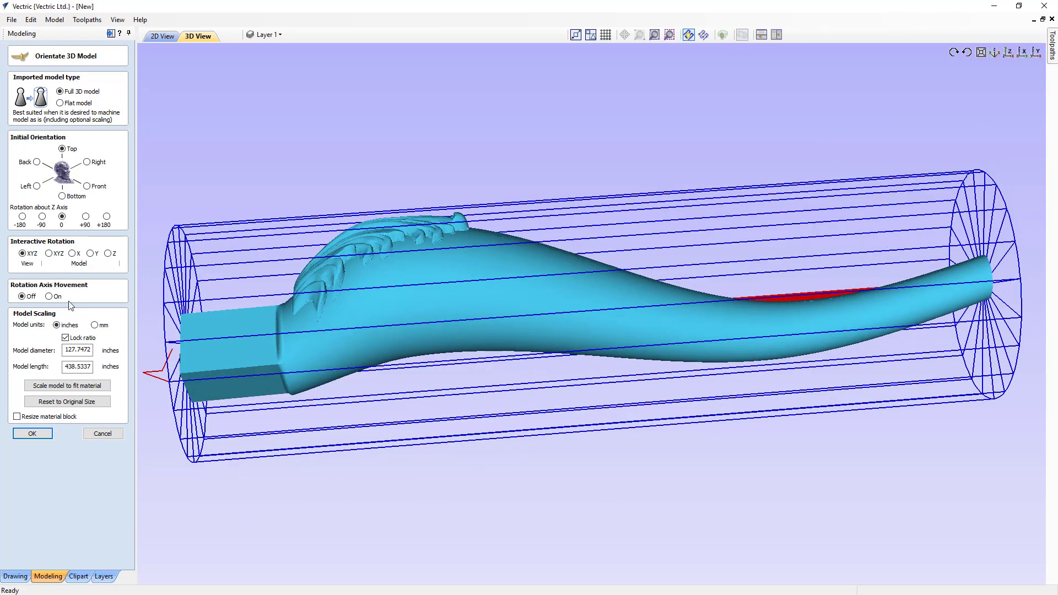
click(49, 296)
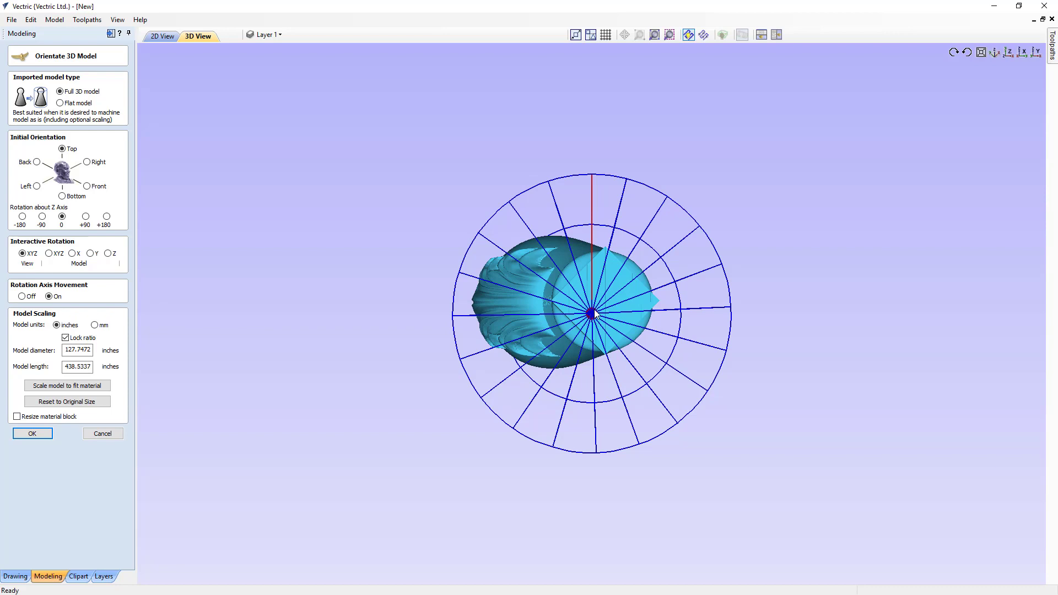
drag(592, 313, 592, 305)
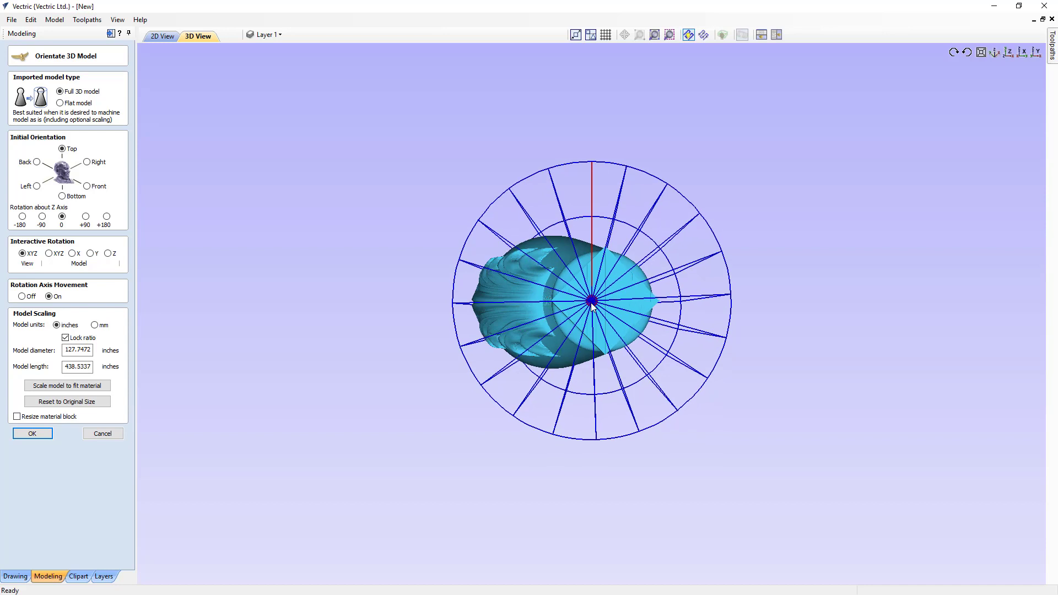
click(22, 296)
Nudge the rotation axis slightly further from the leg's carved side in the end view, turn axis movement off and check the leg
drag(603, 538, 655, 490)
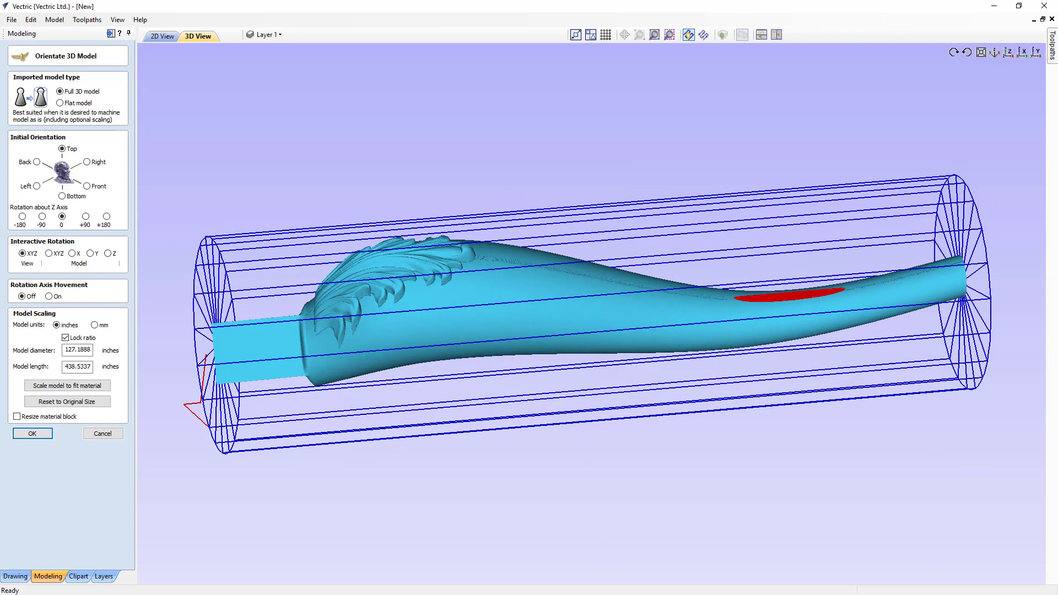
click(1007, 51)
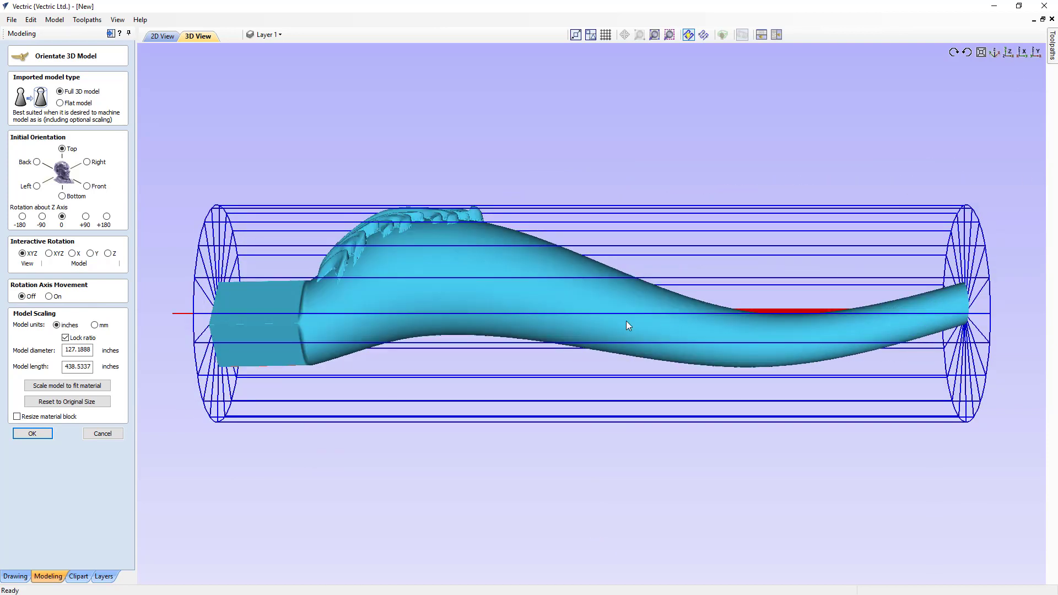
click(49, 297)
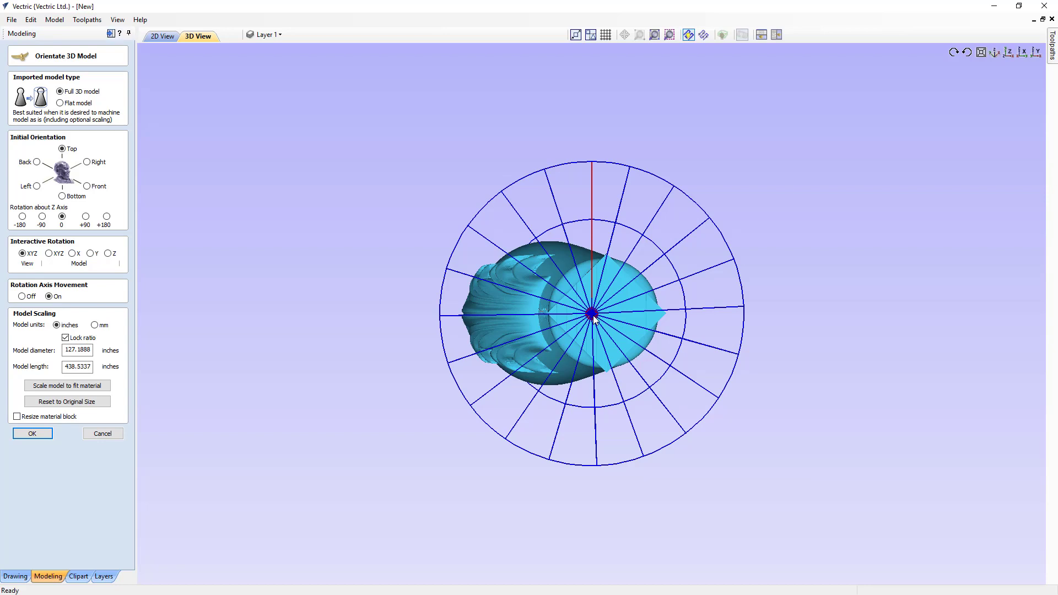
drag(594, 319, 598, 319)
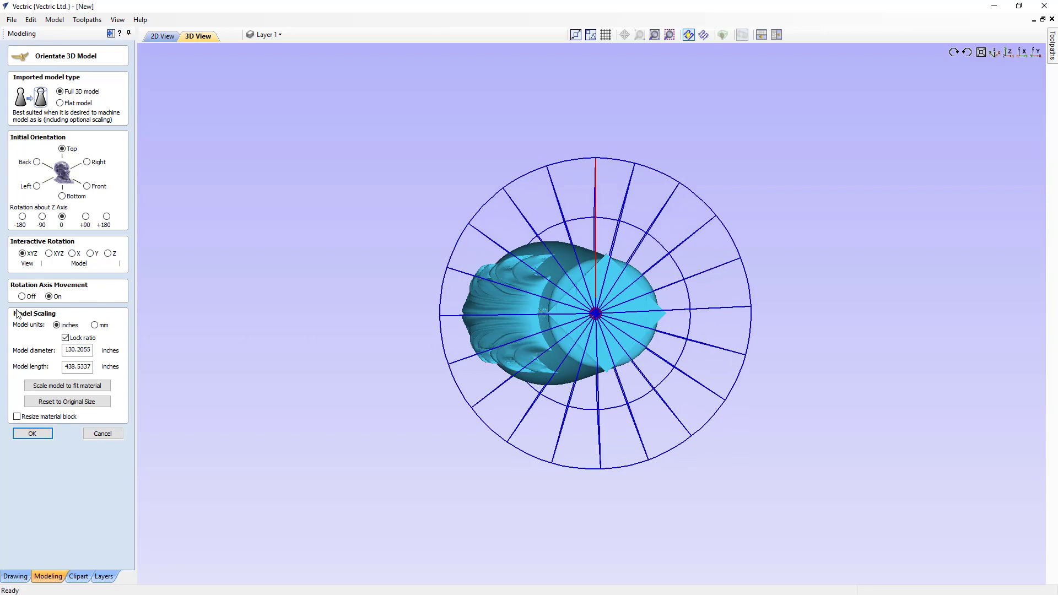
click(22, 296)
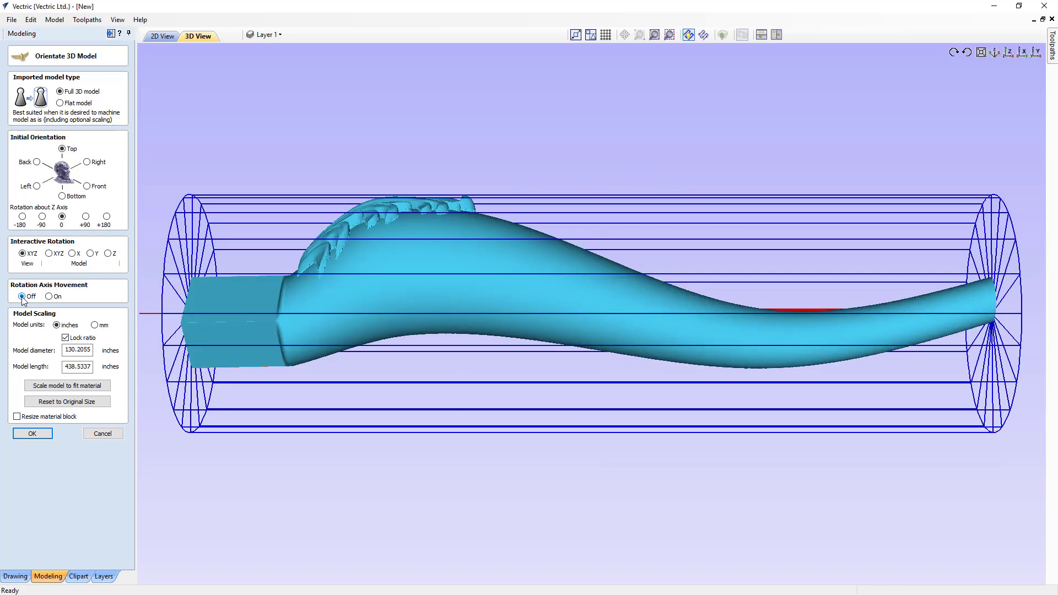
drag(603, 404, 603, 406)
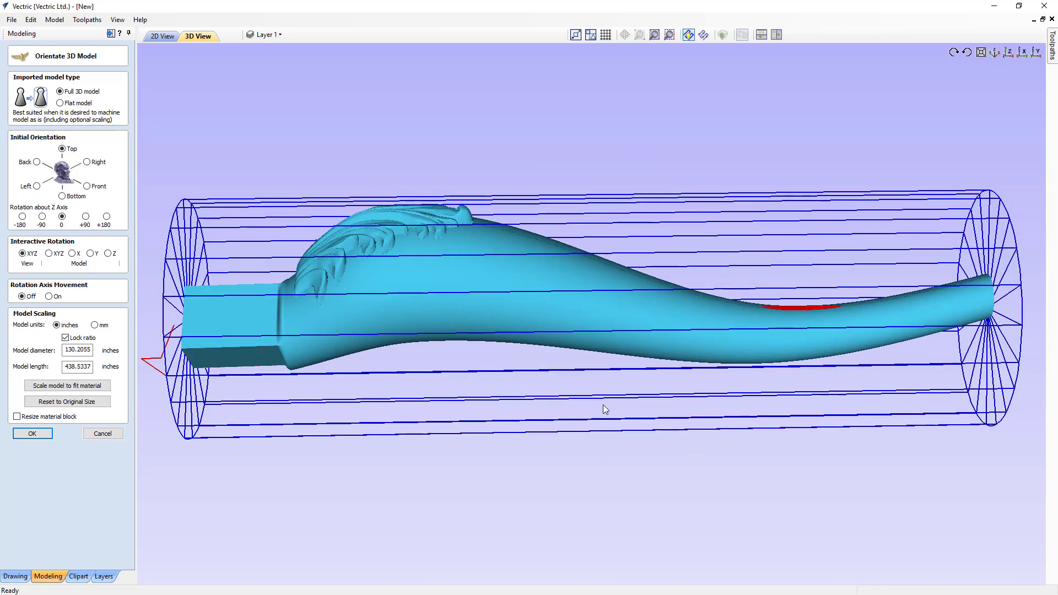
Move the rotation axis a touch further from the carved side of the leg in the end view, and turn rotation axis movement off
click(52, 297)
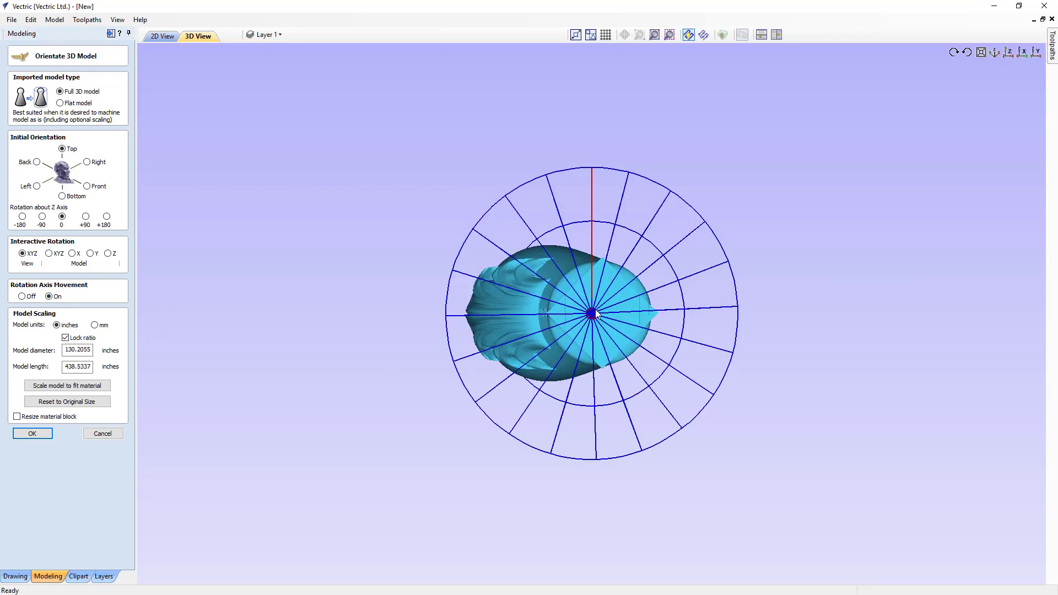
drag(593, 313, 594, 312)
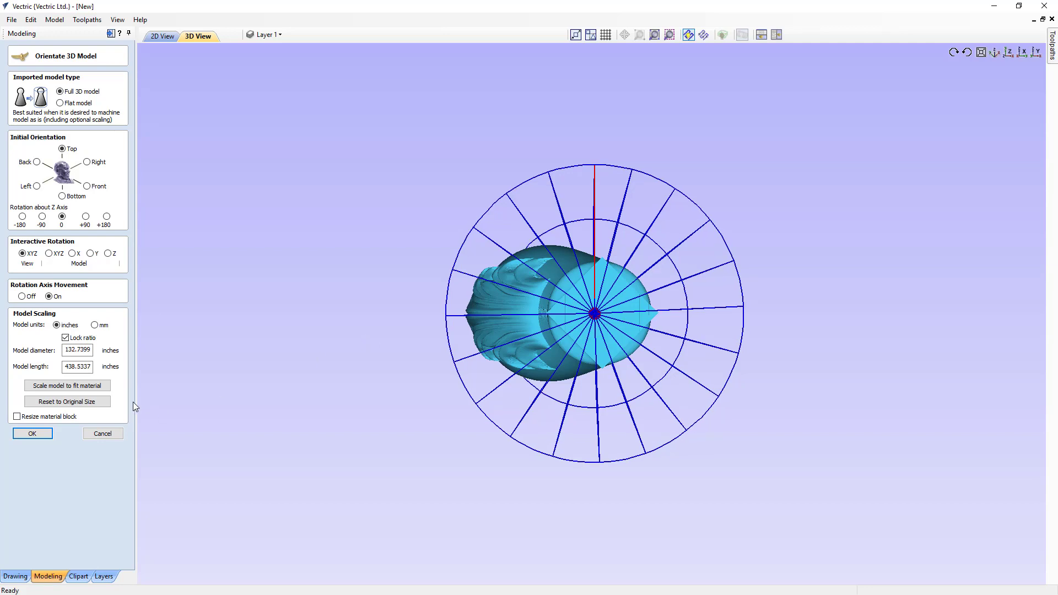
click(22, 296)
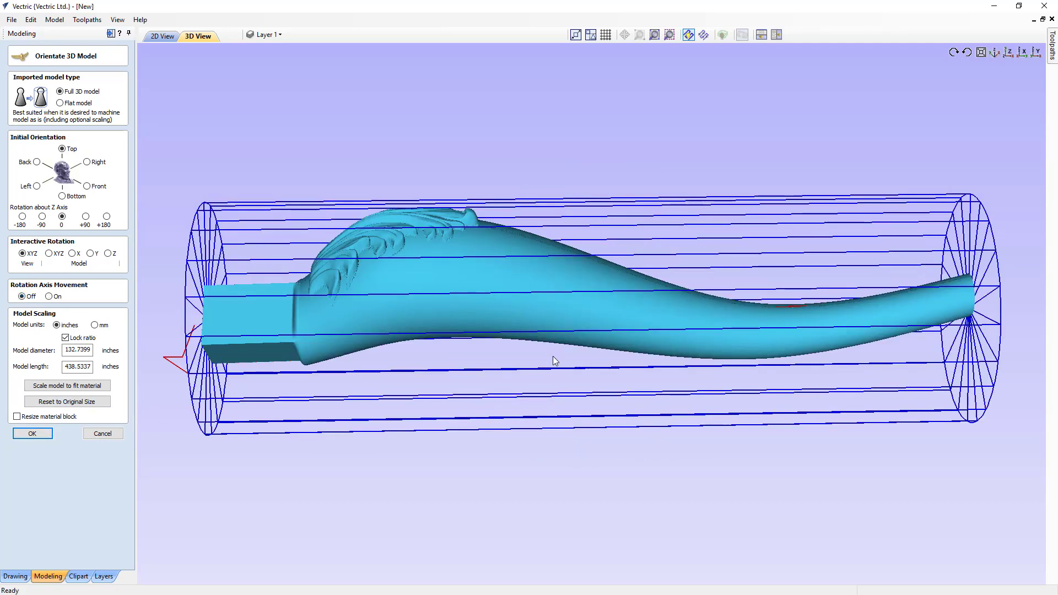
drag(554, 356, 554, 316)
Readjust the rotation axis so it runs inside the leg along its whole length, and turn rotation axis movement off
click(49, 296)
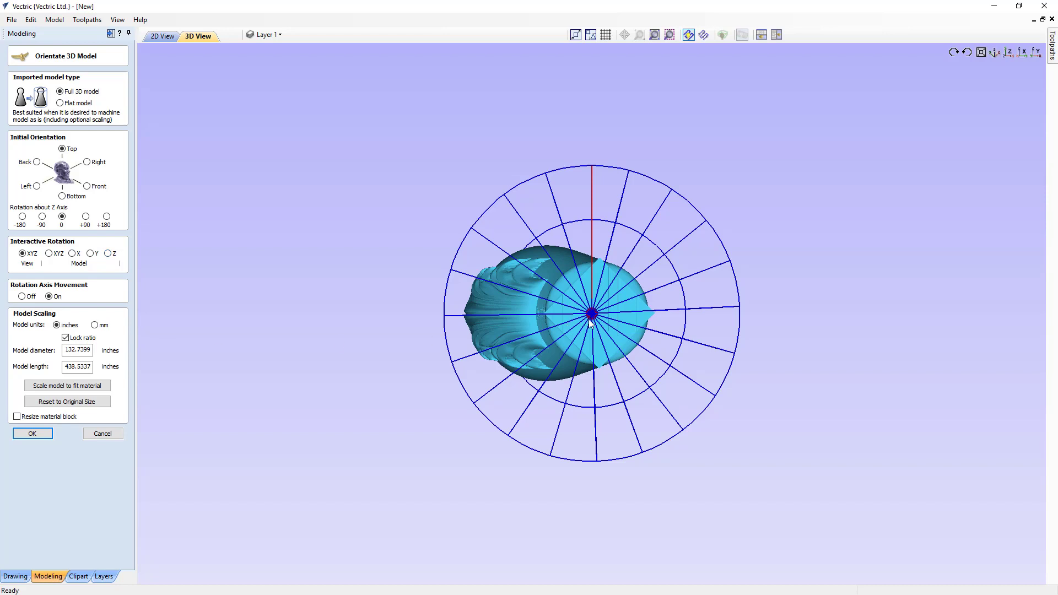
drag(594, 315, 597, 316)
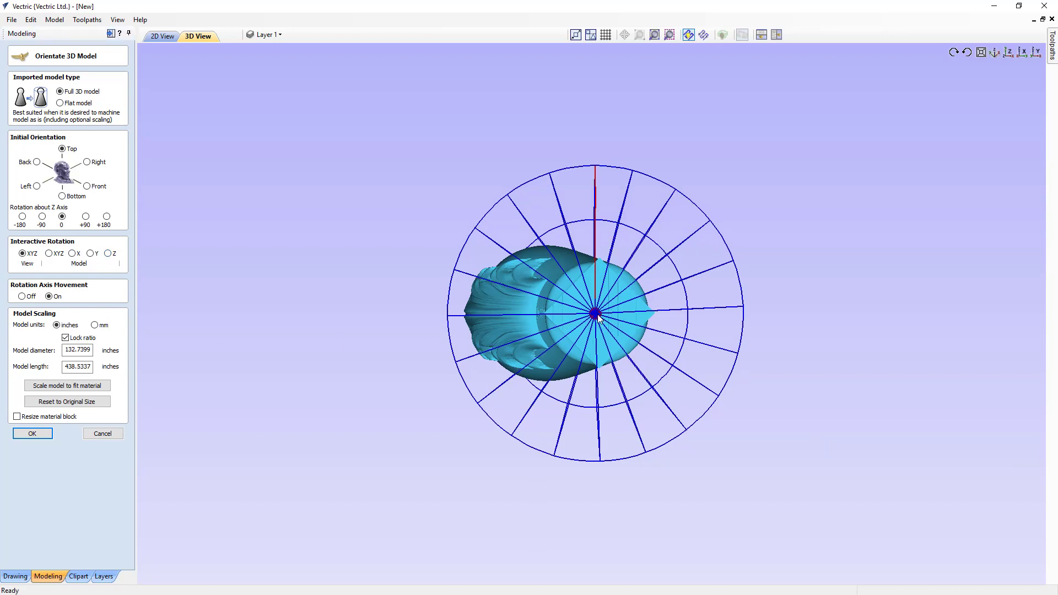
drag(598, 315, 595, 314)
click(22, 296)
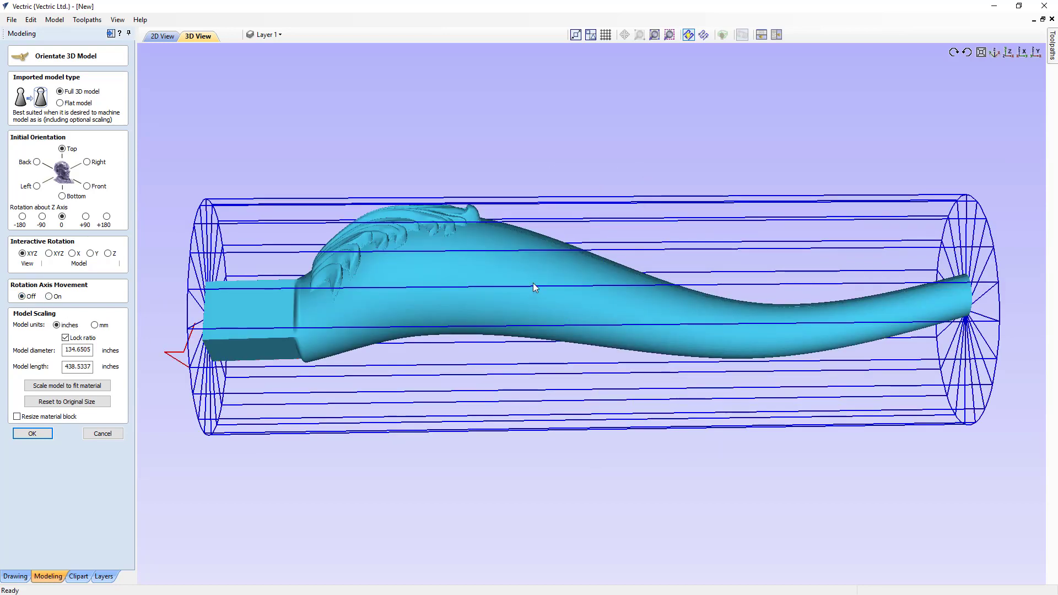
drag(534, 283, 495, 290)
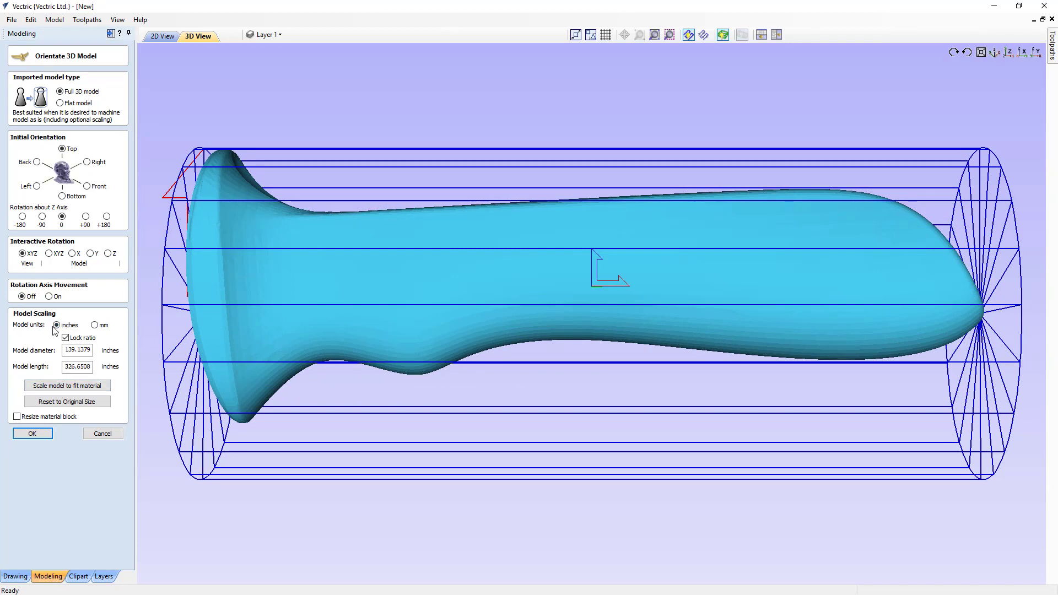
Set the handle's model units to mm and scale the model to fit the material
click(95, 325)
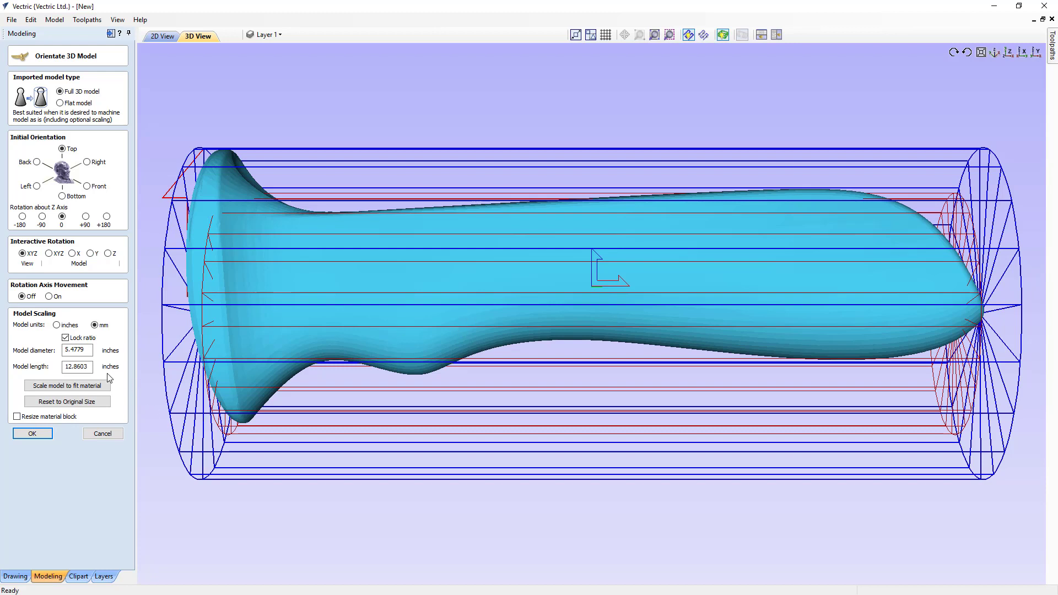
click(84, 351)
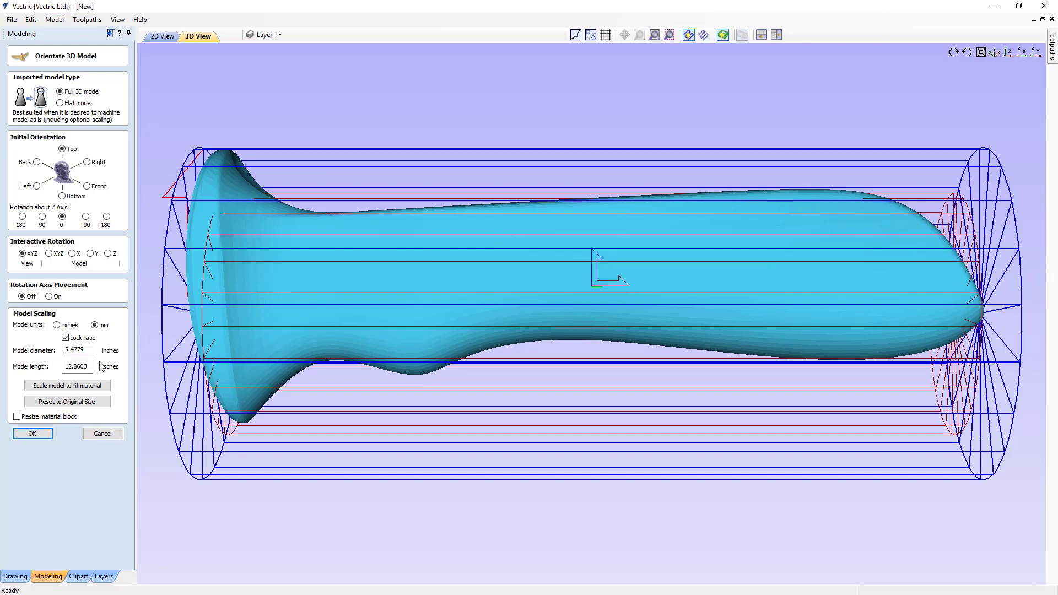
click(63, 388)
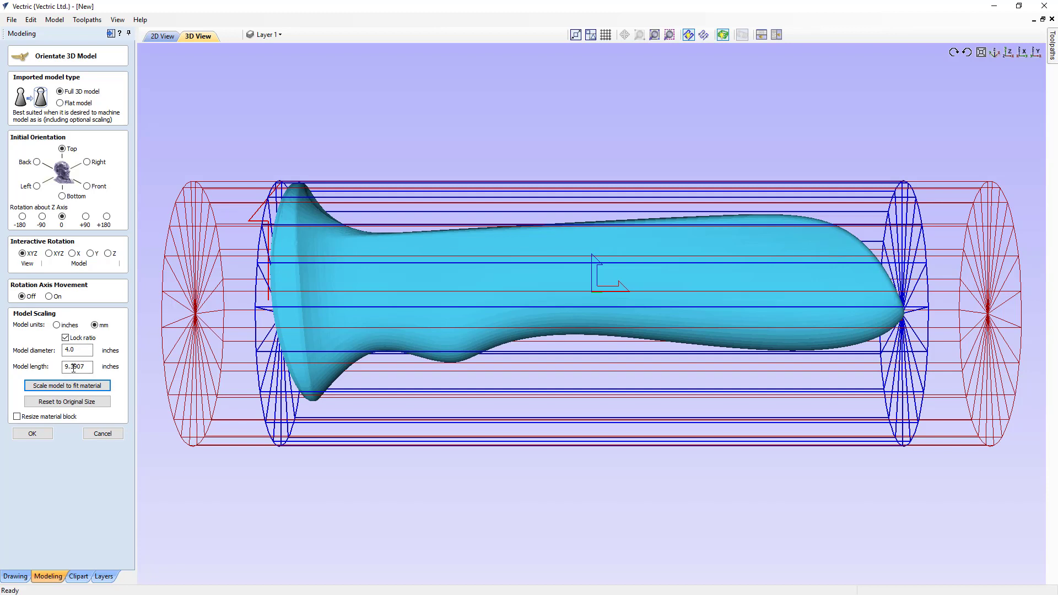
Set the handle's model length to 9.25 inches with the ratio locked, and accept the model orientation
drag(70, 367, 94, 367)
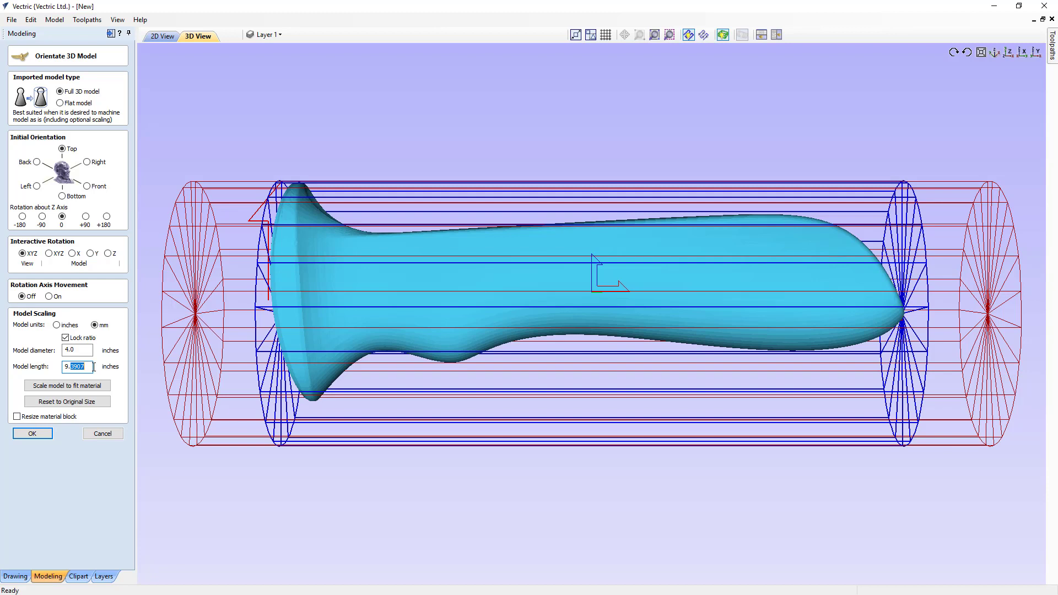
text(25)
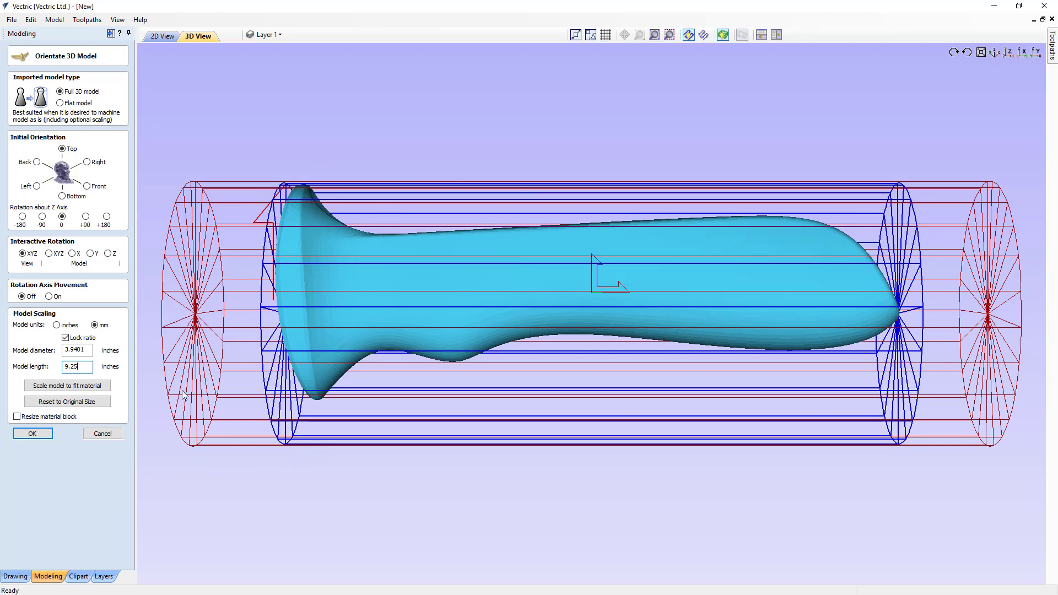
click(42, 438)
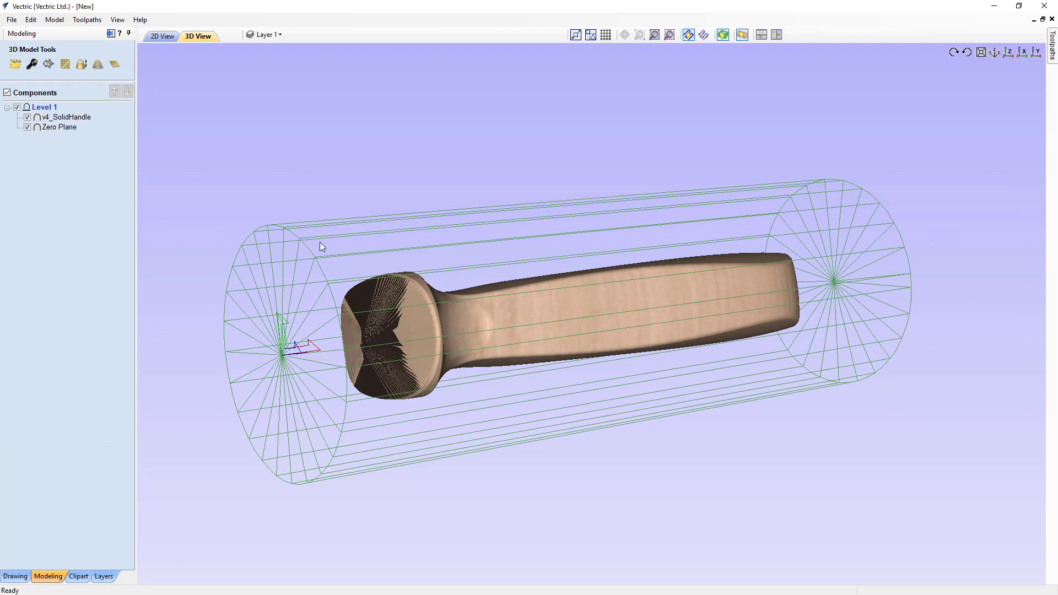
View the imported handle from the side along the Y axis and hide the material block in the 3D view
drag(679, 270, 871, 271)
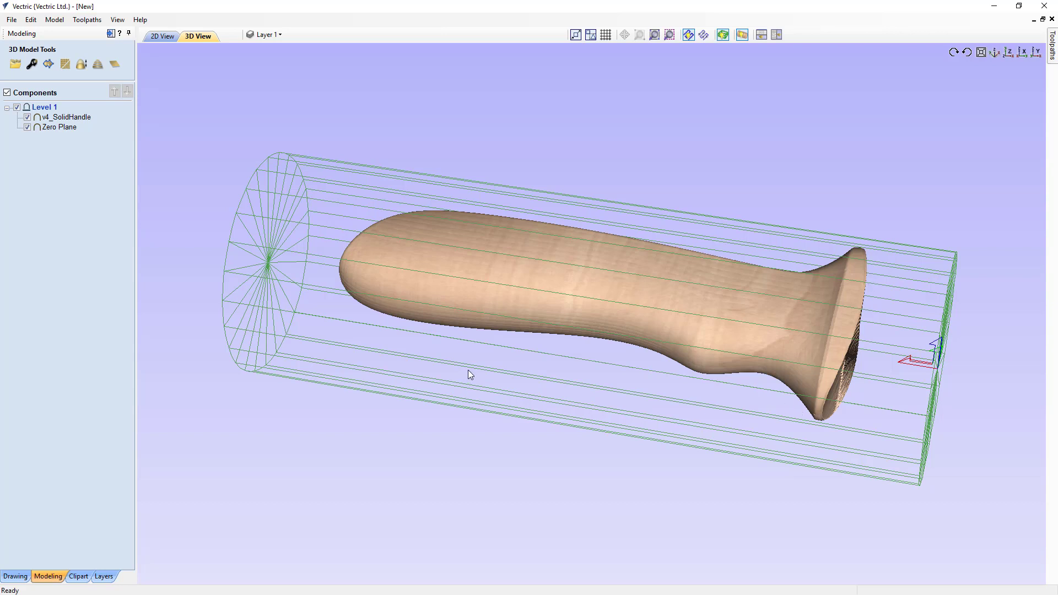
click(1036, 51)
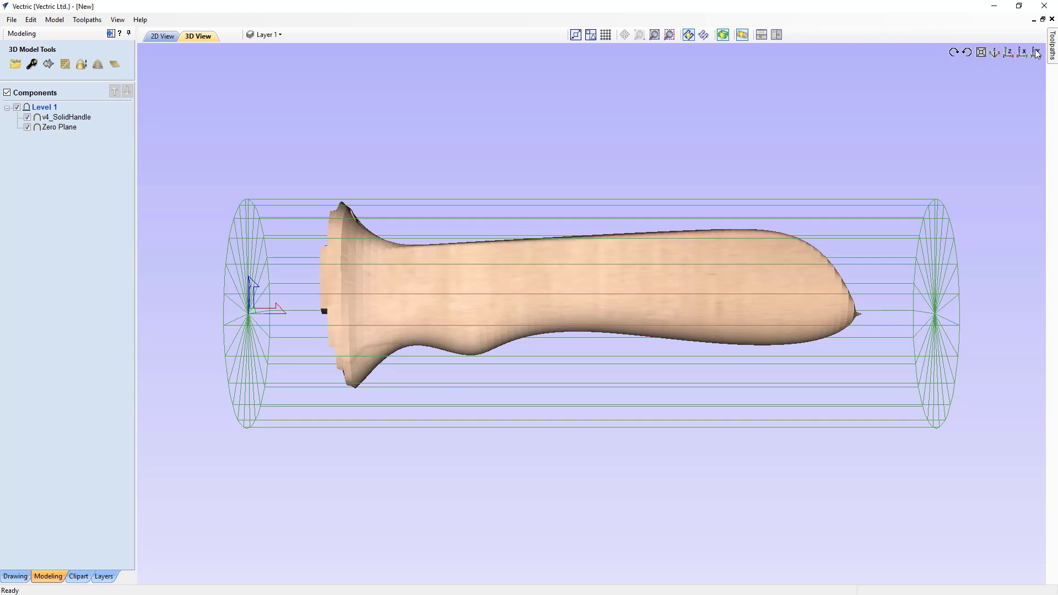
click(723, 35)
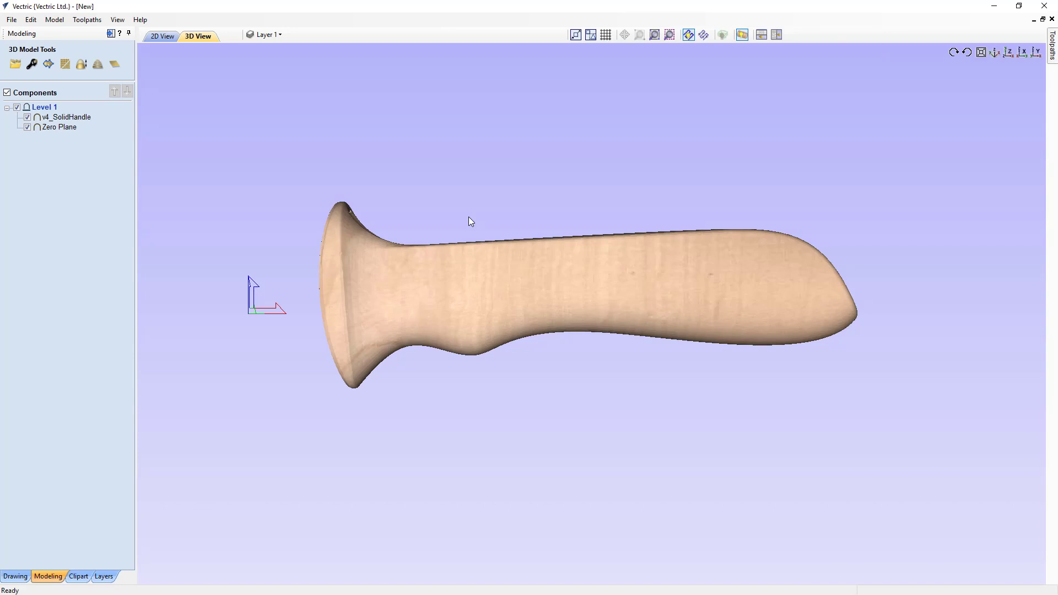
Turn off automatic wrapping and examine the handle's flattened relief at an angle, along Y and from above
click(741, 35)
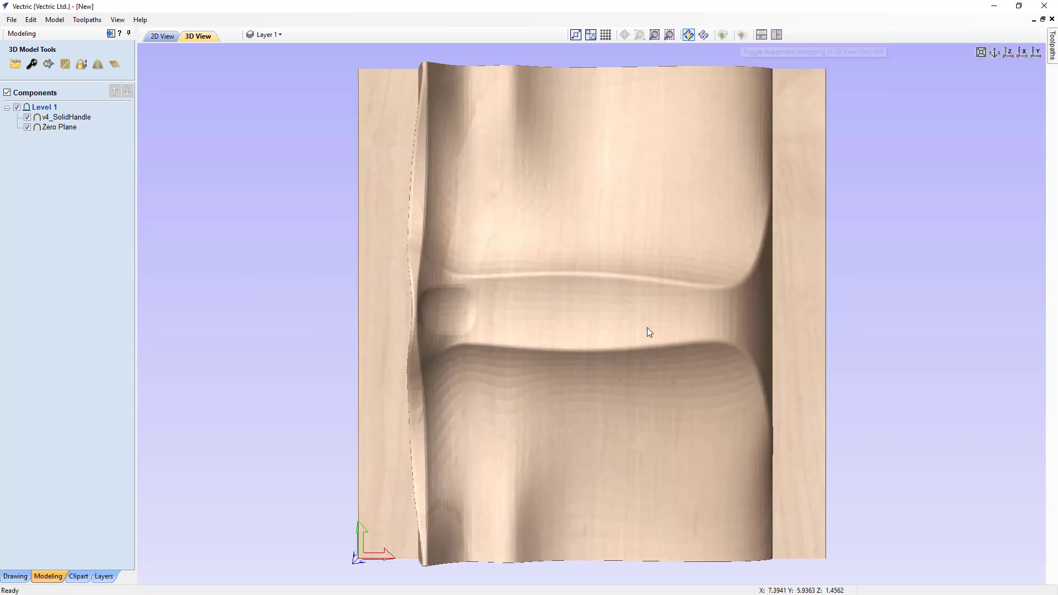
drag(615, 487, 621, 411)
drag(516, 386, 604, 244)
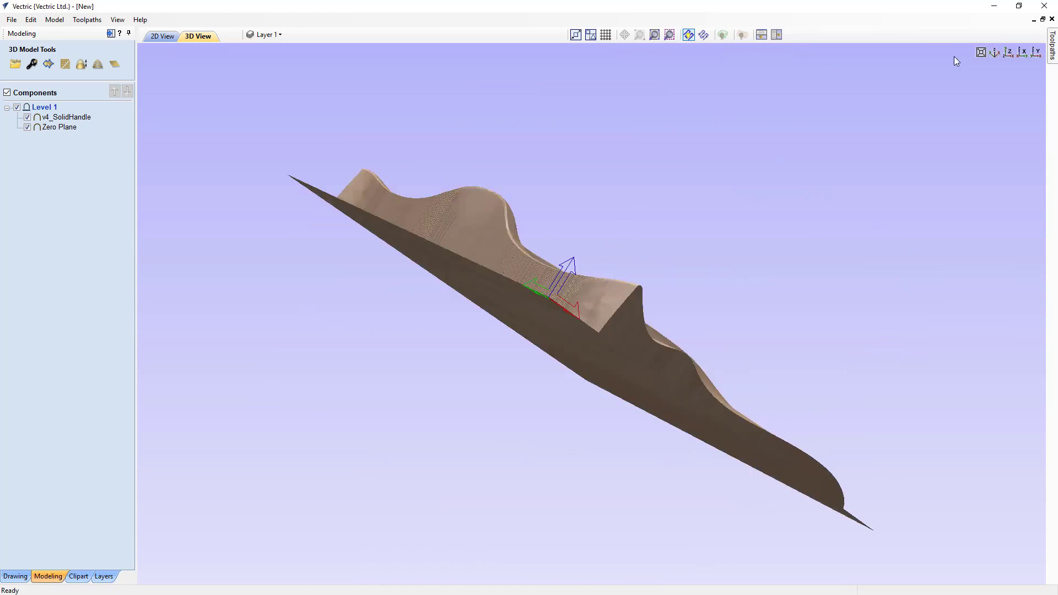
click(1035, 52)
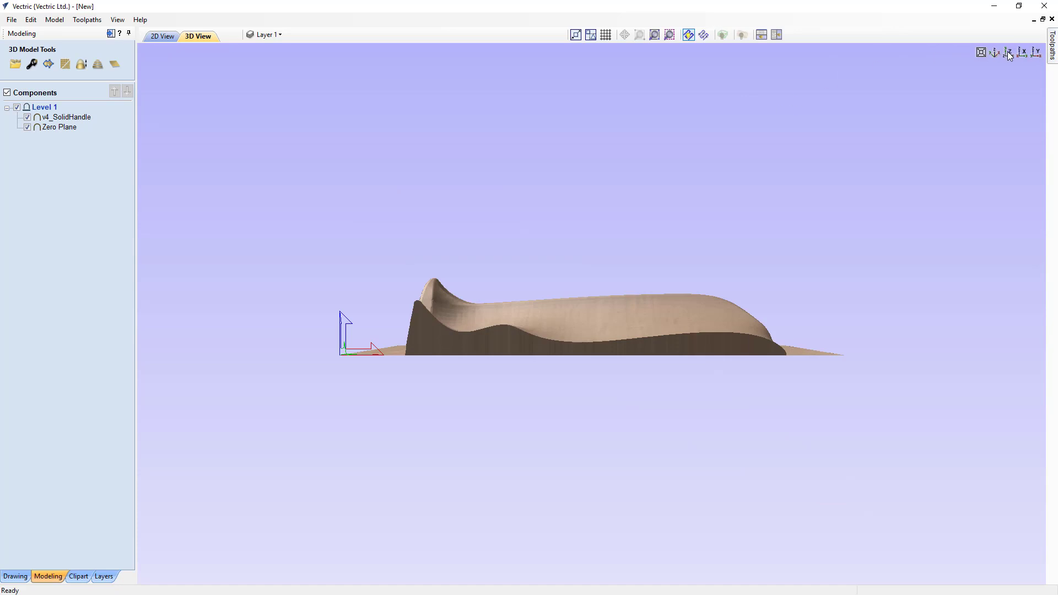
click(1007, 52)
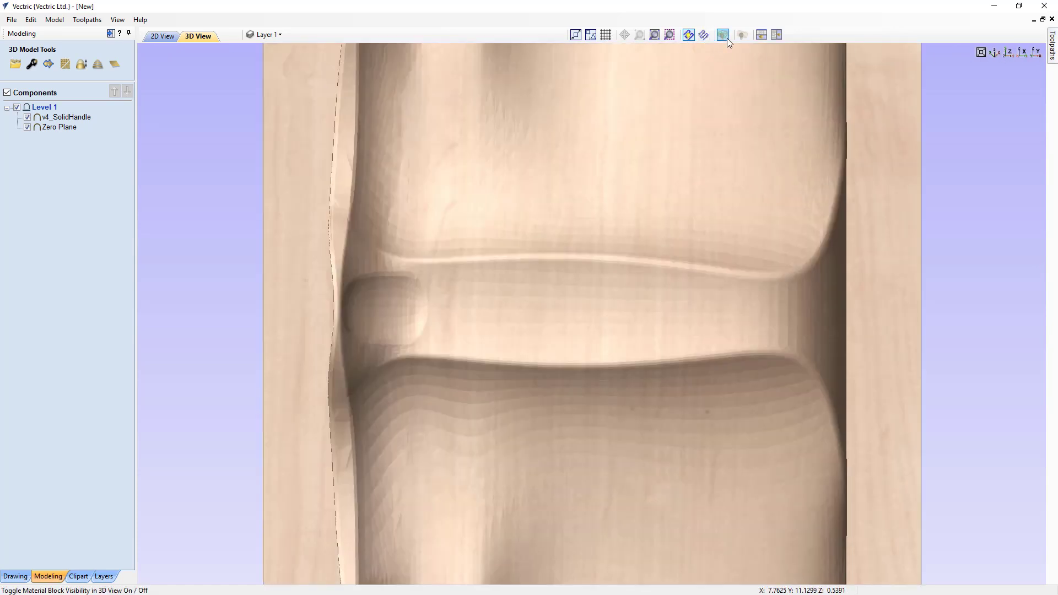
Turn automatic wrapping back on and examine the wrapped handle from several angles, ending in the side view along Y
click(742, 34)
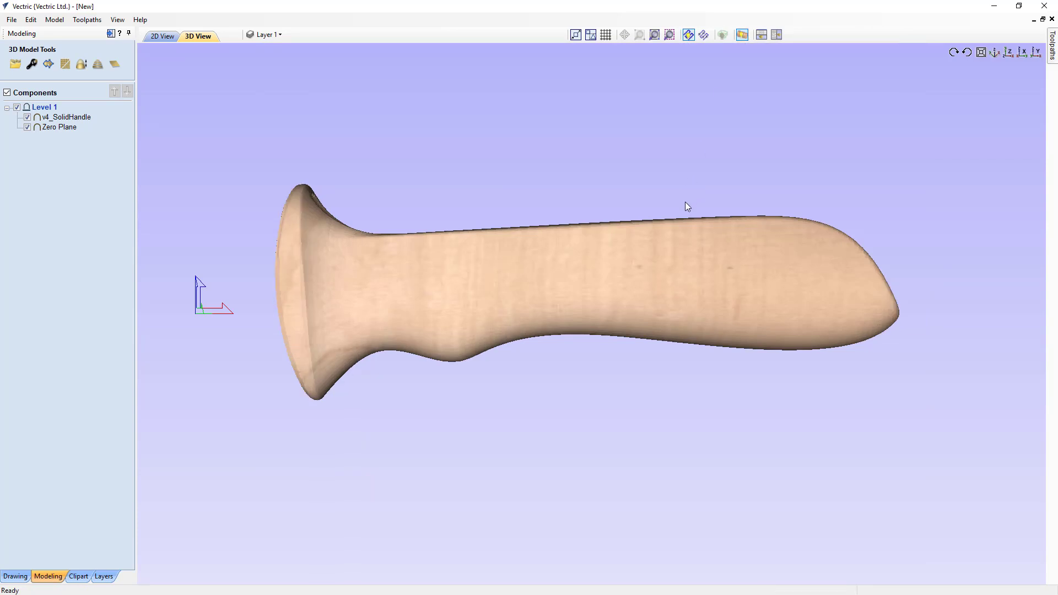
drag(687, 204, 708, 257)
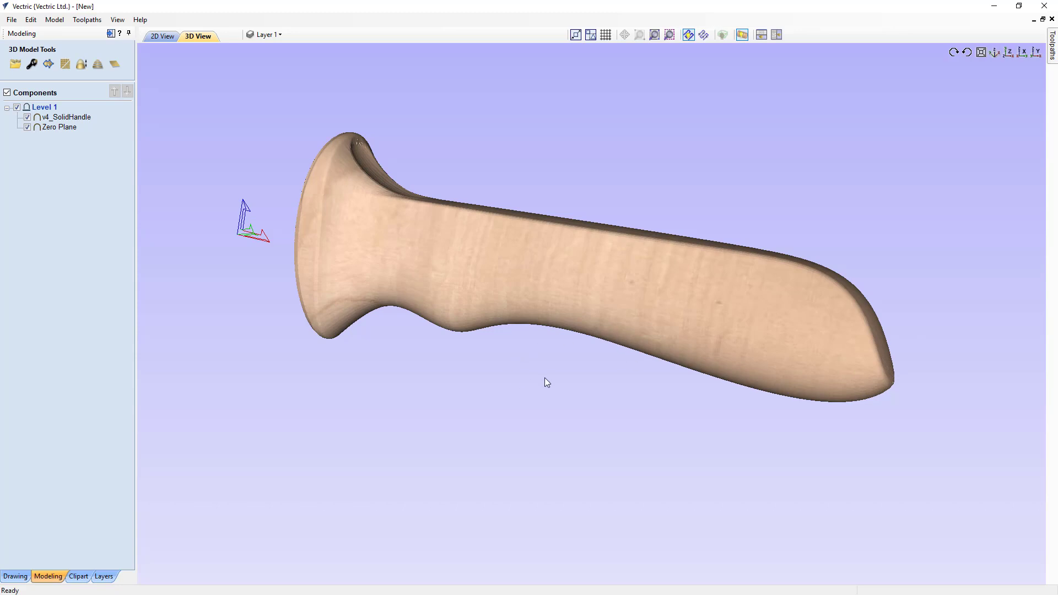
drag(580, 370, 435, 239)
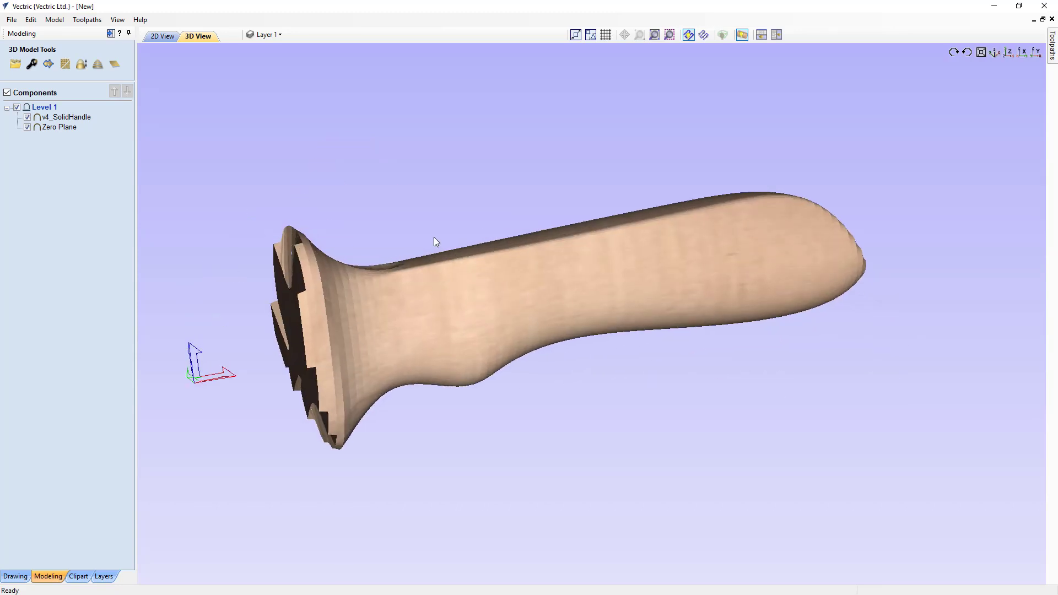
drag(869, 351, 611, 404)
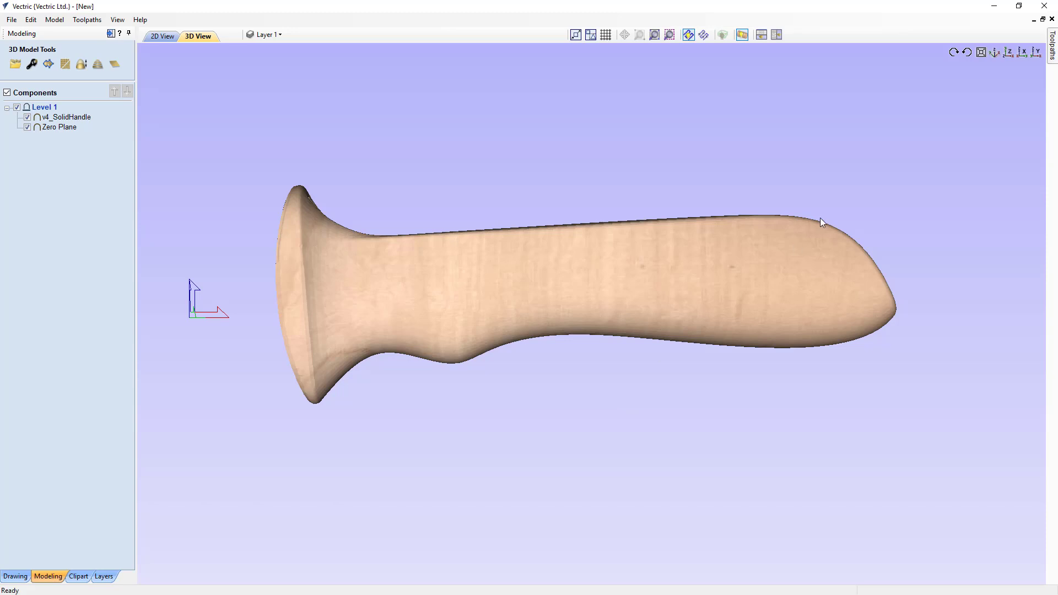
click(1037, 52)
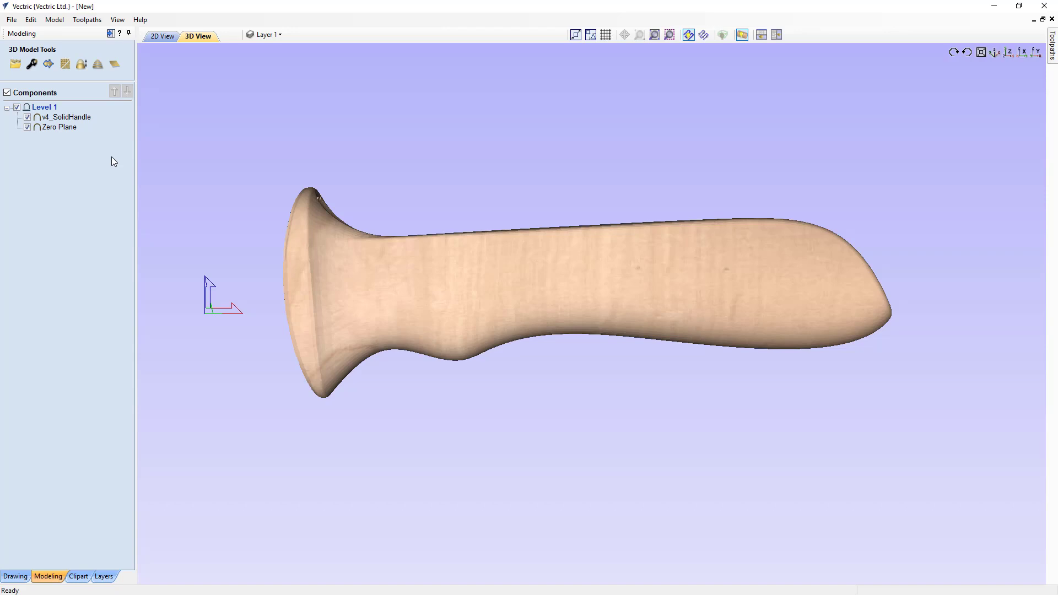
Set the combine mode of the v4_SolidHandle component to Merge
mouse_move(52, 123)
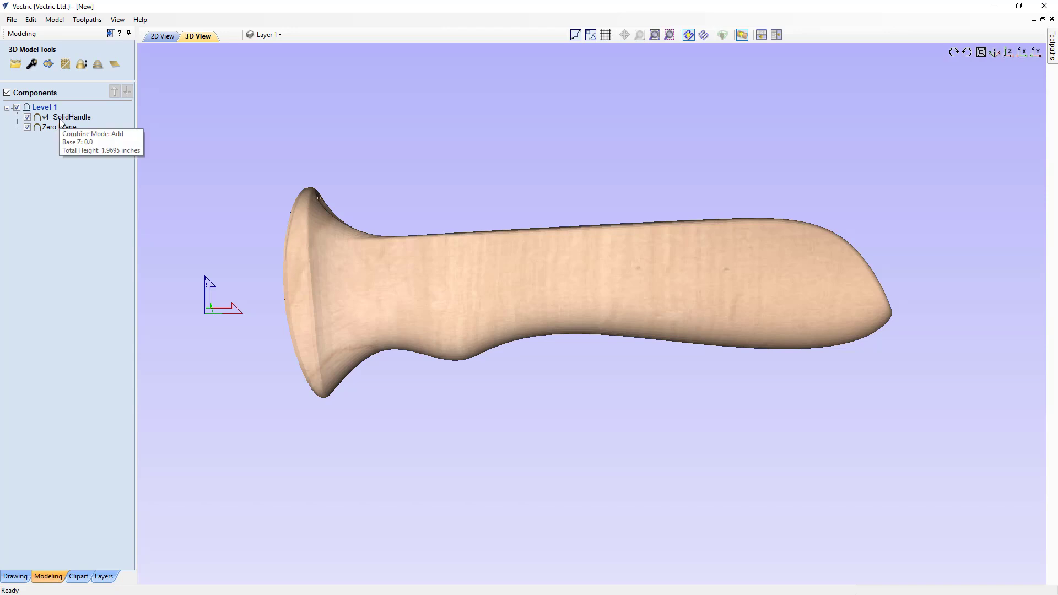
click(60, 117)
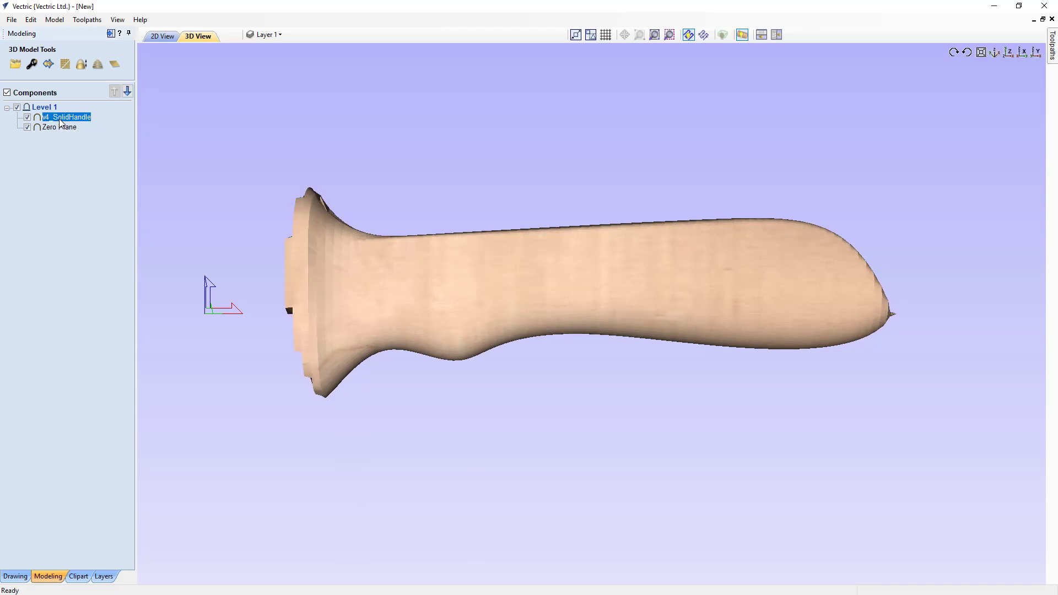
right_click(60, 123)
mouse_move(138, 127)
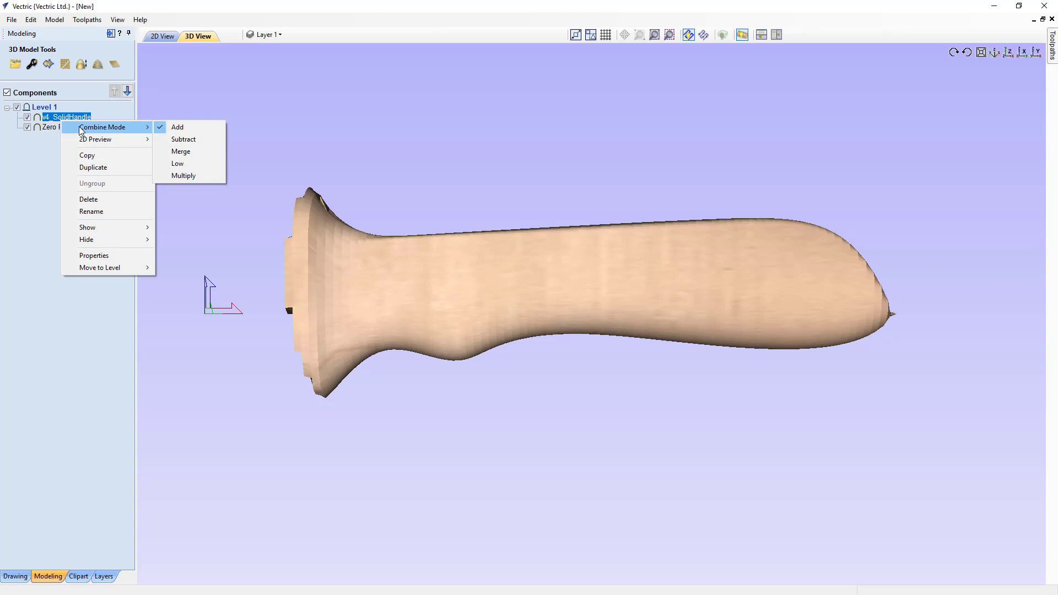
click(173, 153)
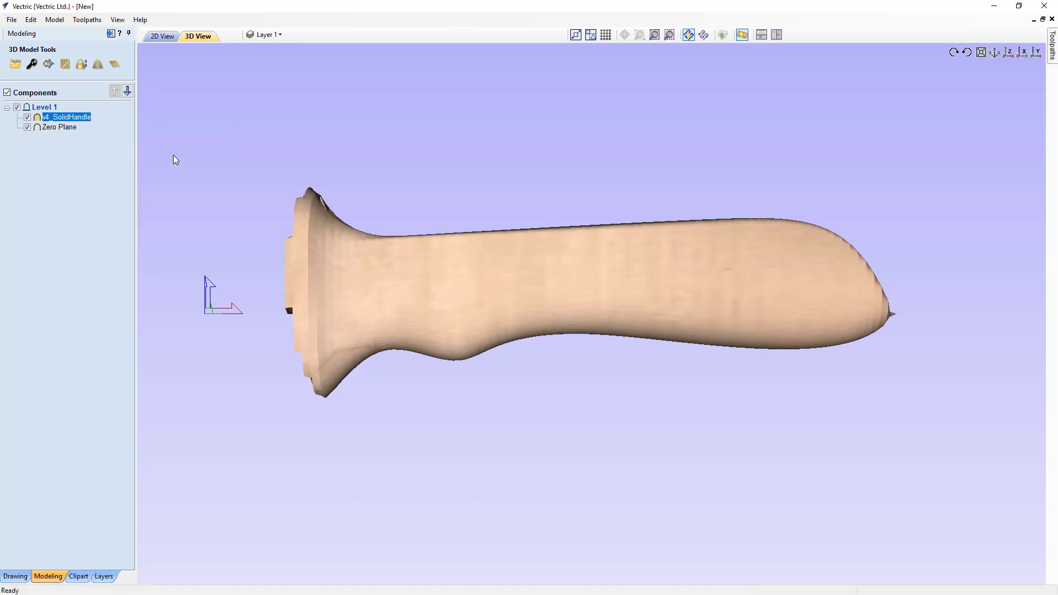
Open the Zero Plane component's properties and set its base height to 0.5 inches
click(57, 128)
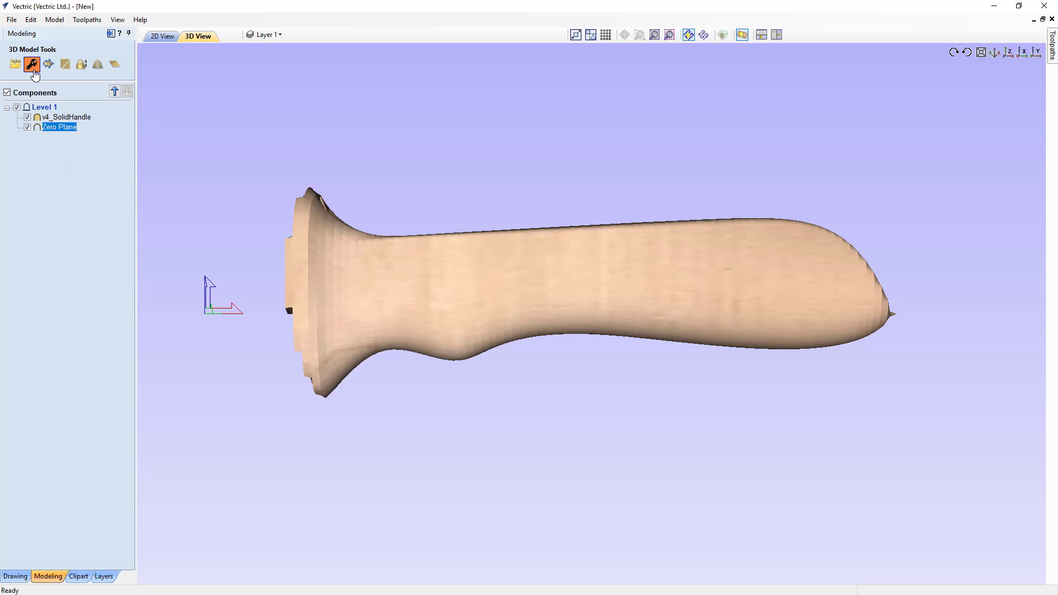
click(34, 72)
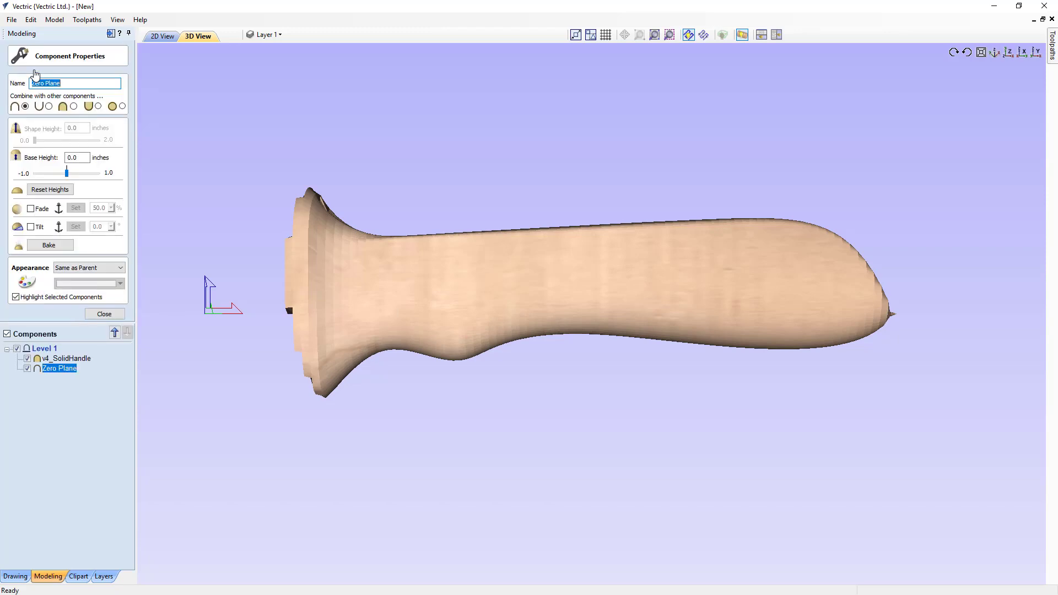
double_click(73, 158)
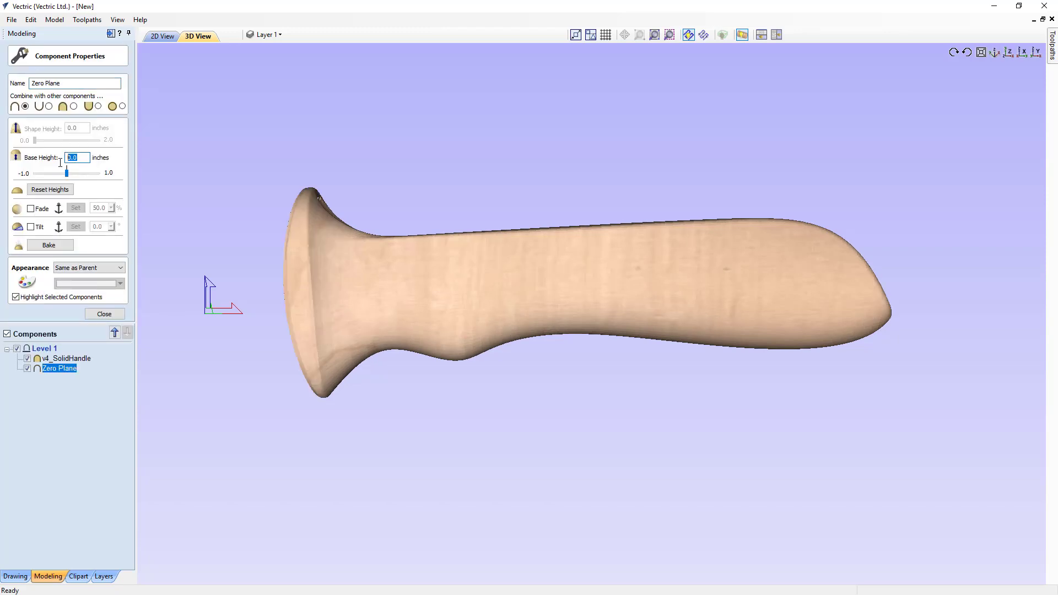
text(.5)
key(Return)
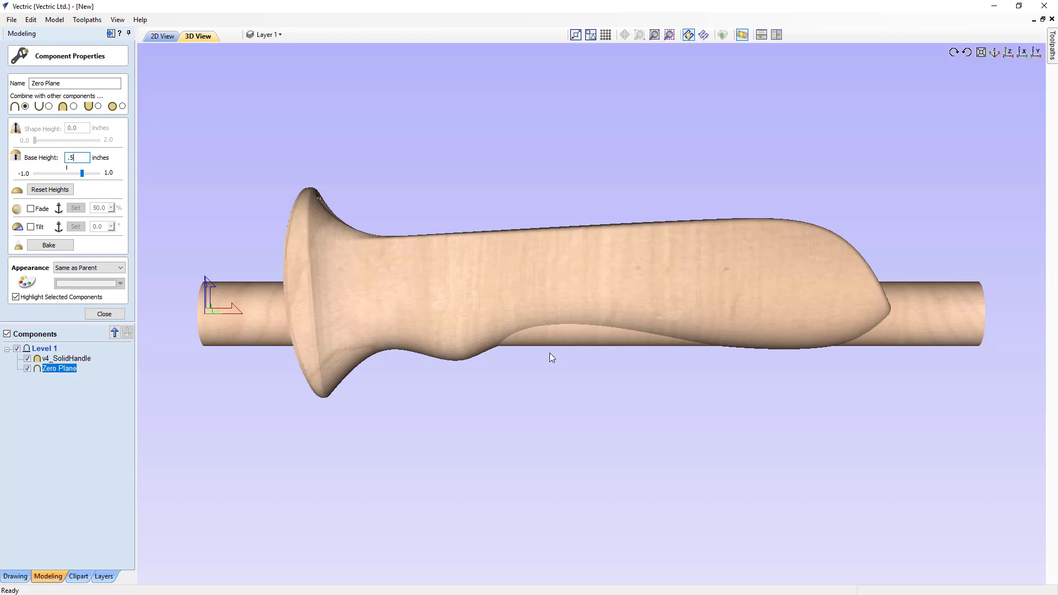
Reduce the Zero Plane's base height to 0.25 inches and close the component properties
double_click(72, 158)
key(Return)
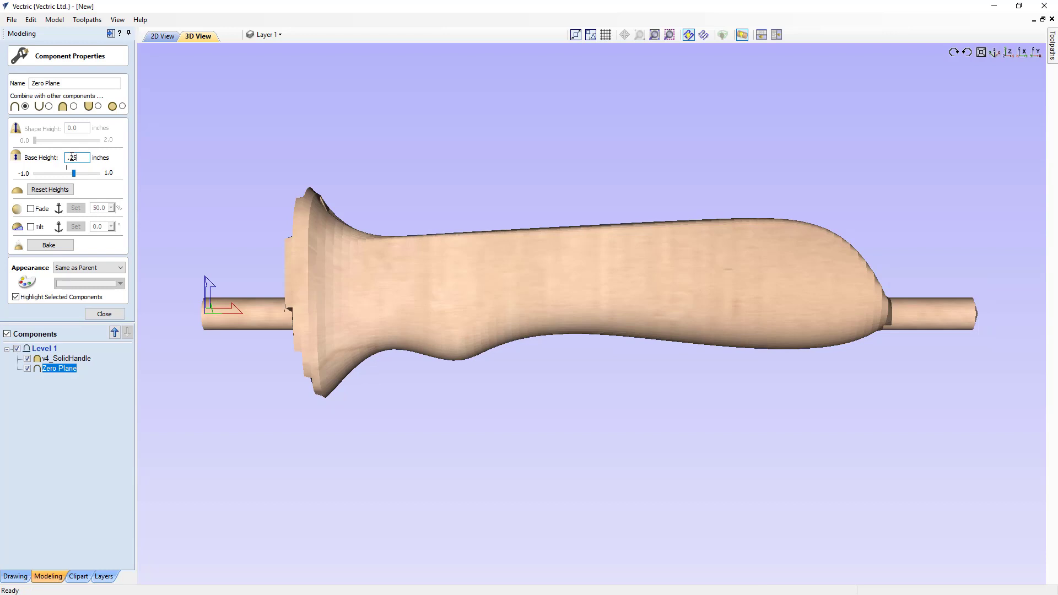
click(102, 314)
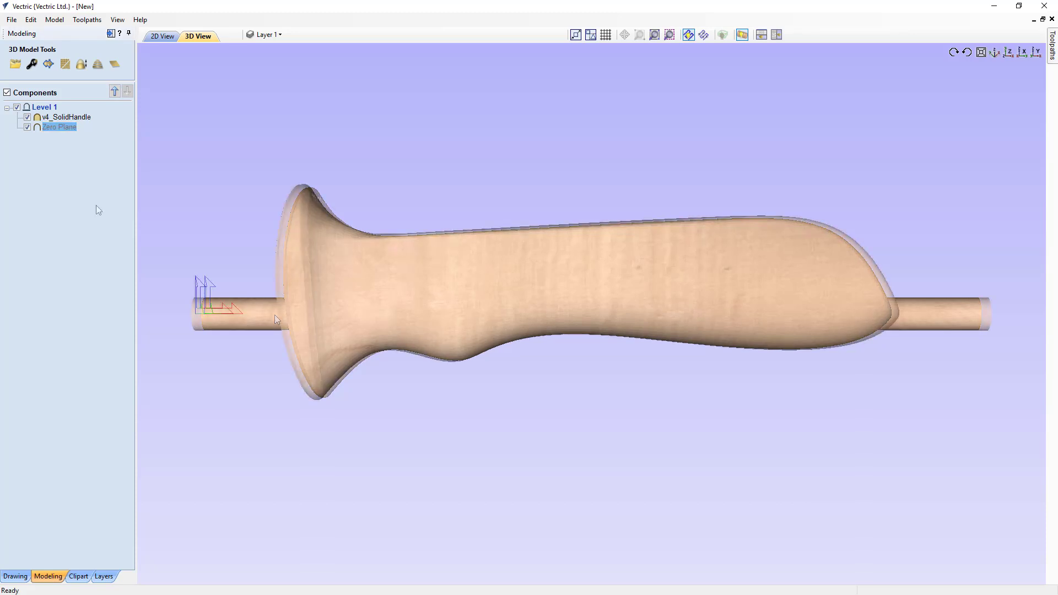
In the material setup, lower the home position's Z gap above the material to bring the home position to Z 2.51
click(96, 206)
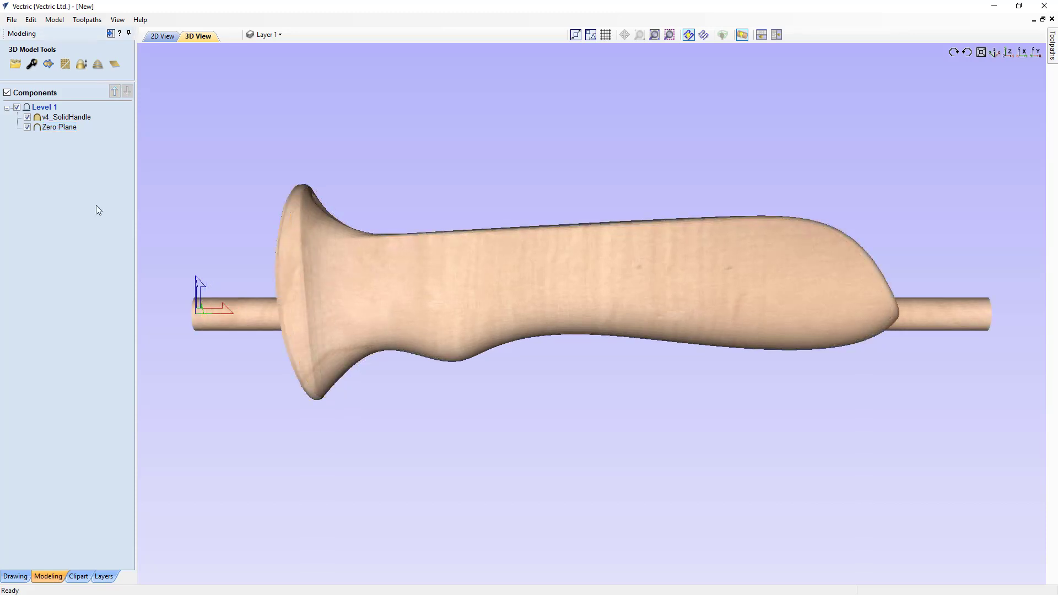
click(110, 34)
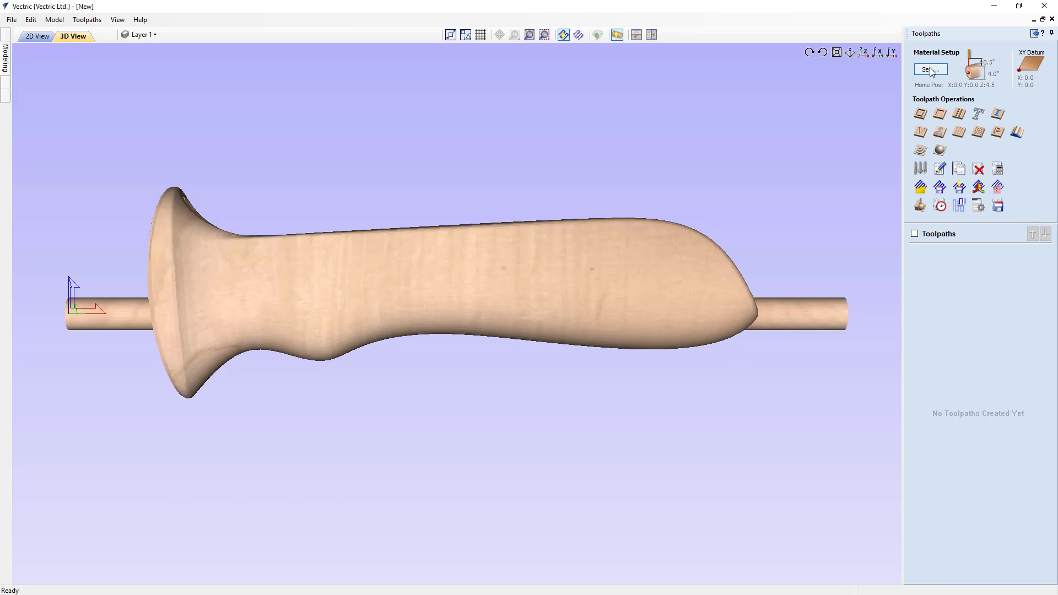
click(931, 70)
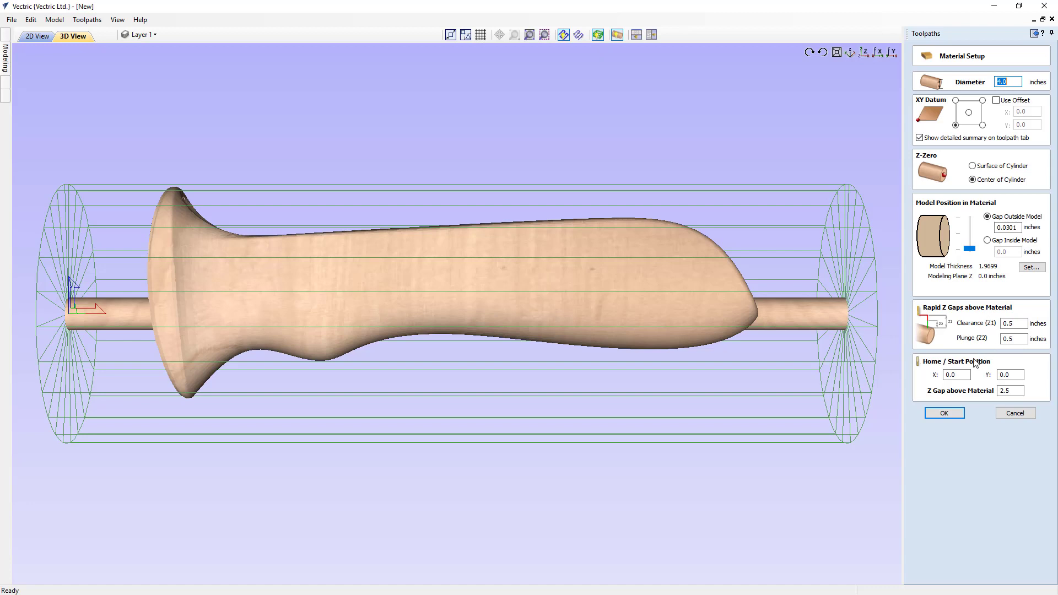
click(1010, 391)
text(.)
click(943, 413)
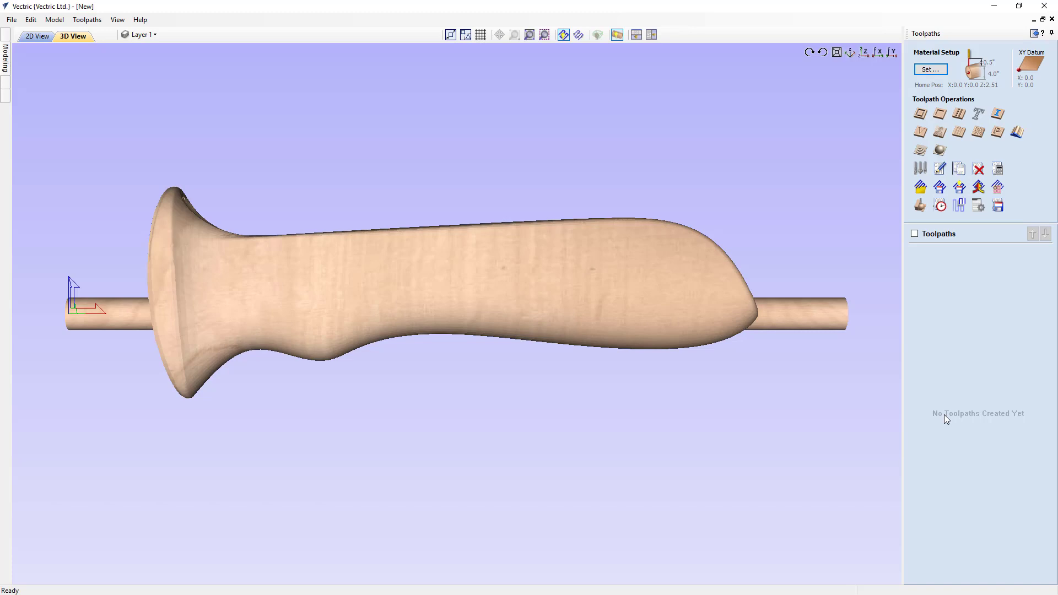
Start a rough machining toolpath and assign it the Ball Nose (1/4") tool
click(922, 153)
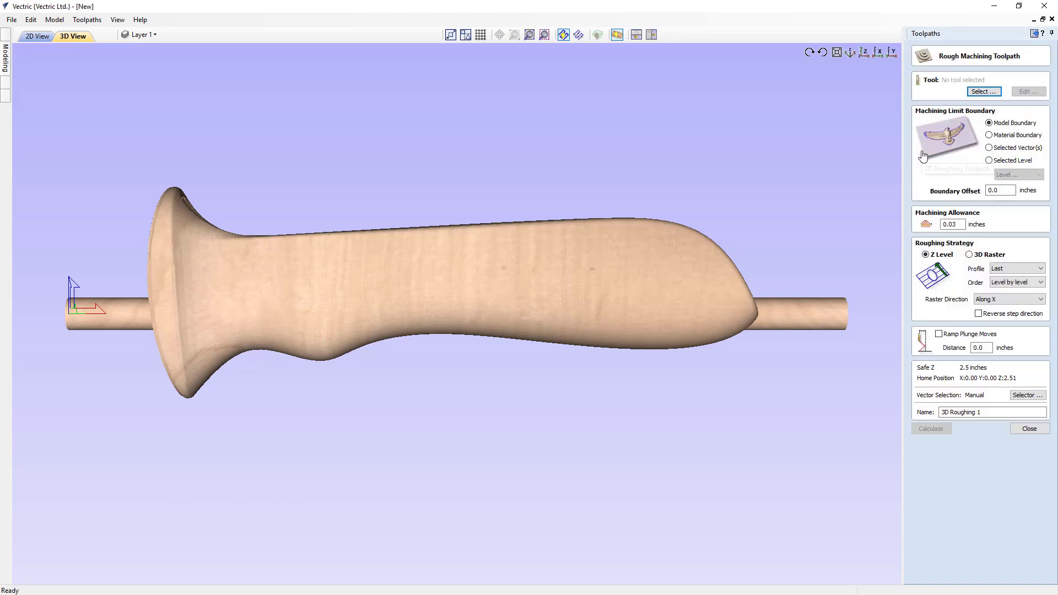
click(981, 92)
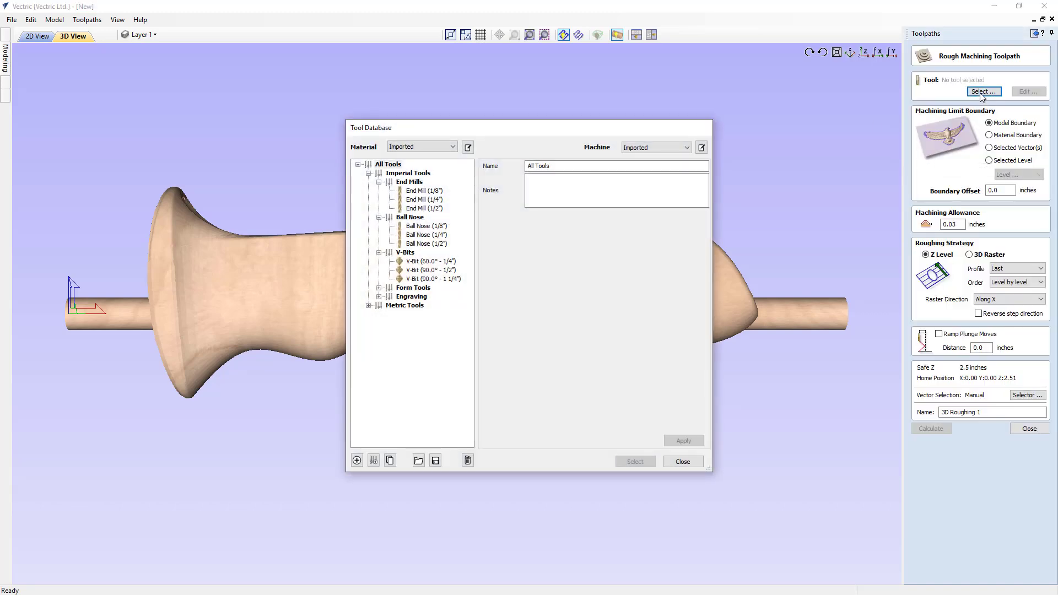
click(427, 235)
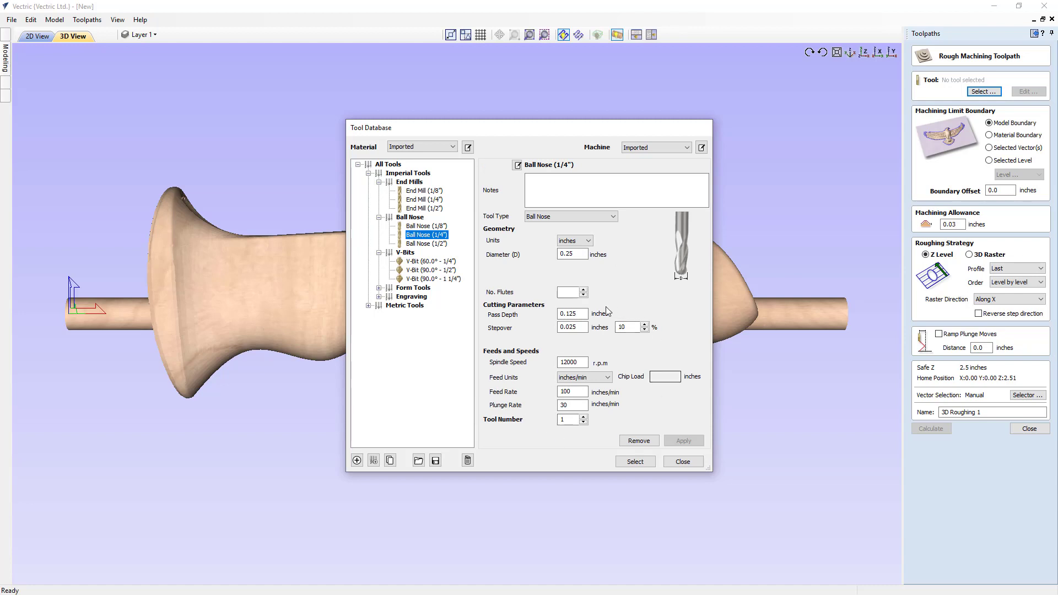
click(630, 464)
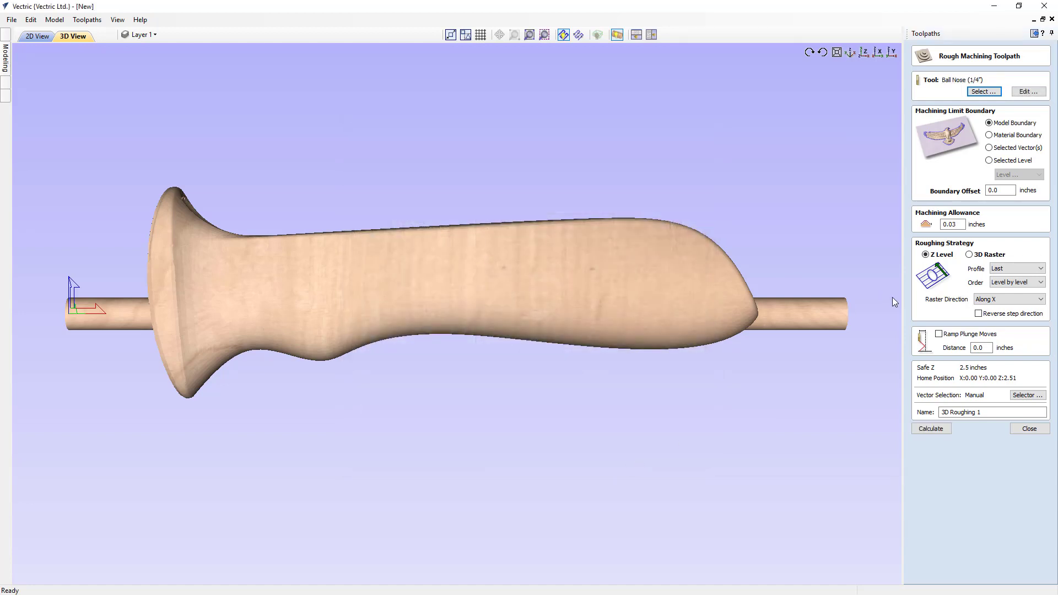
Increase the roughing tool's stepover percentage and set its pass depth to 0.25 inches
click(1024, 92)
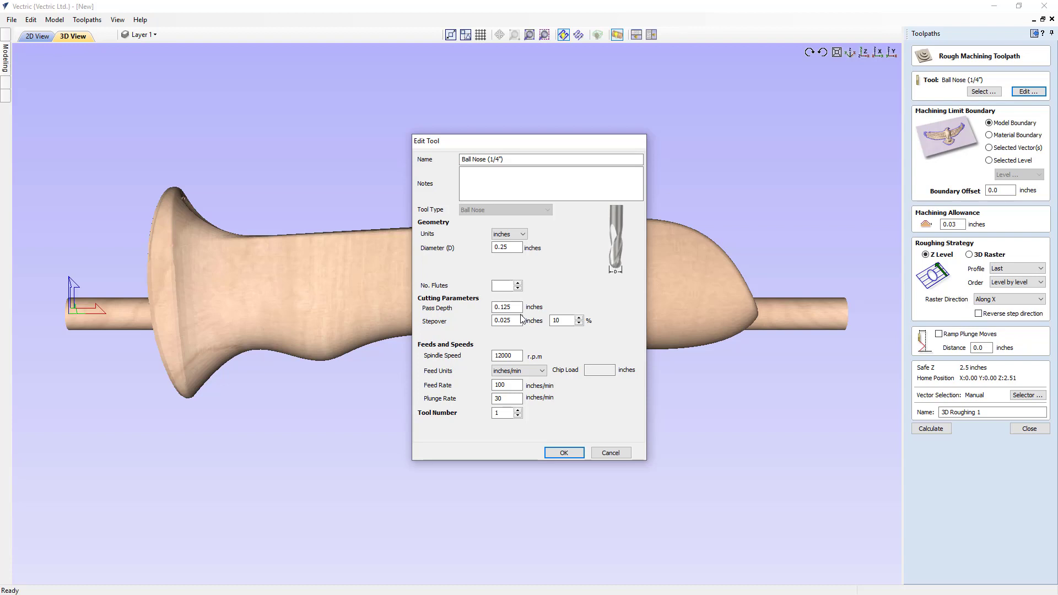
double_click(548, 320)
text(4)
drag(521, 306, 489, 306)
text(.25)
click(564, 454)
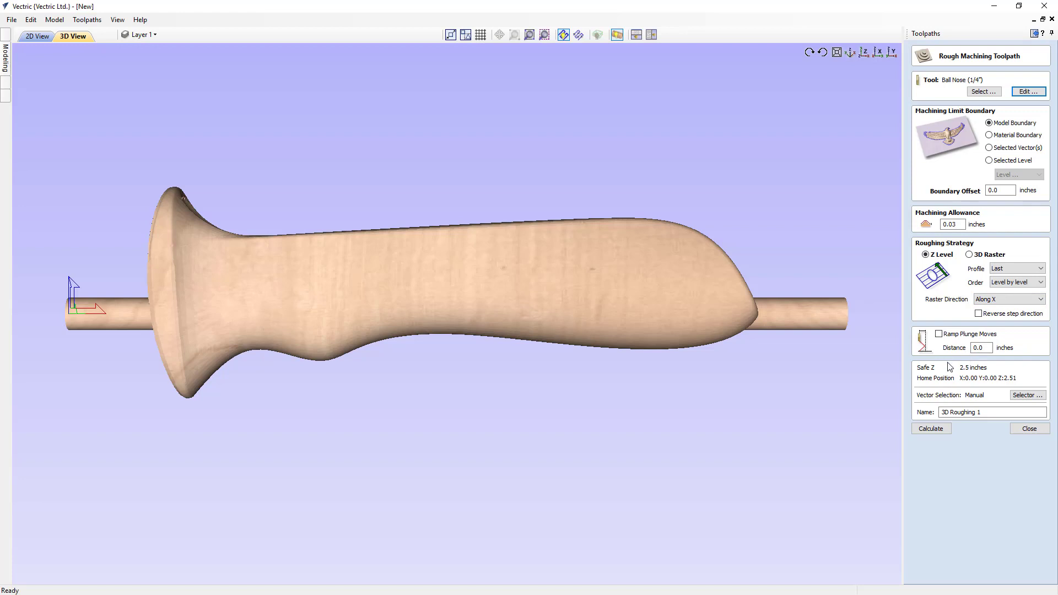
Name the roughing toolpath 3D Roughing and calculate it within the model boundary using the Z Level strategy
double_click(978, 413)
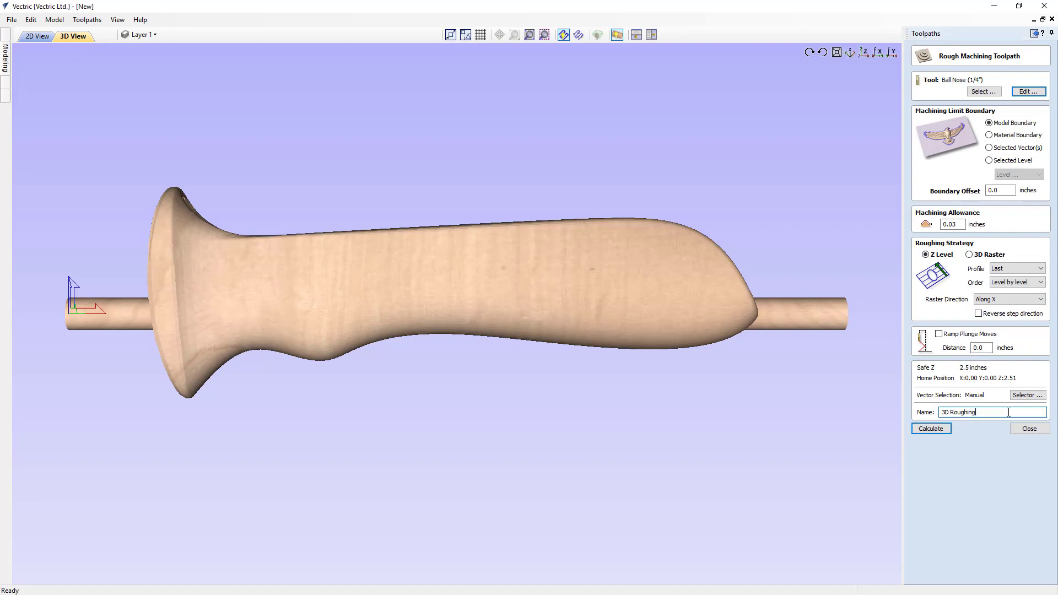
click(949, 428)
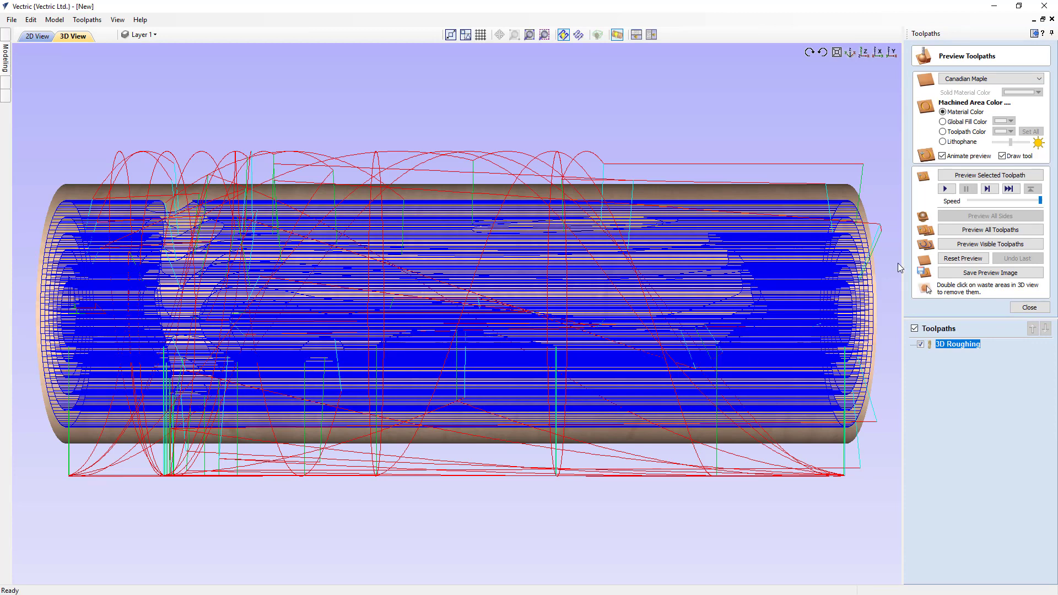
Preview the visible roughing toolpath, examine the cut at an angle and from the side along Y, and close the preview
click(955, 246)
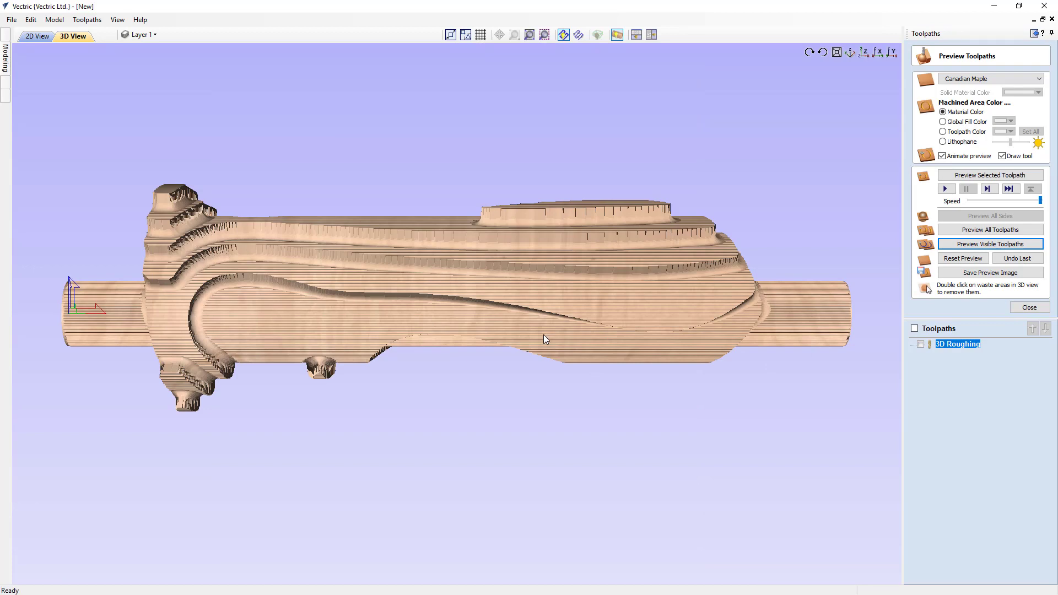
drag(502, 334, 750, 234)
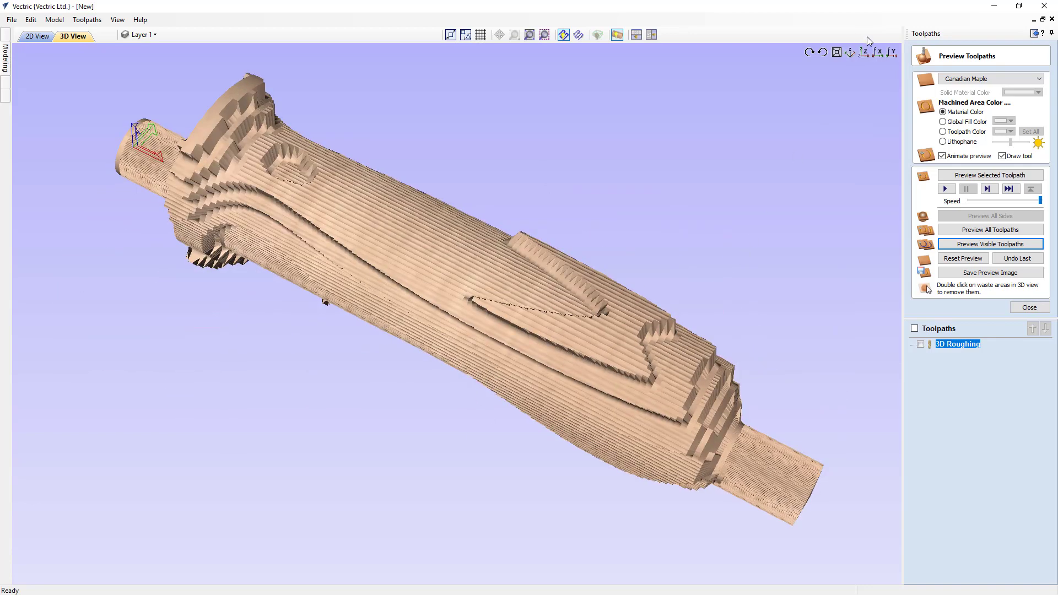
click(891, 52)
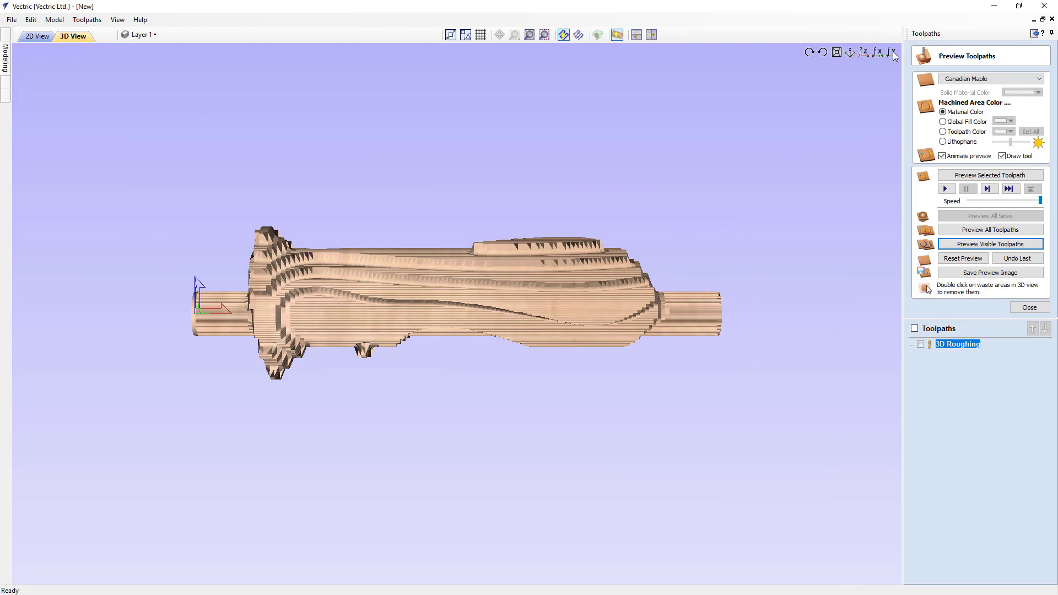
click(1026, 307)
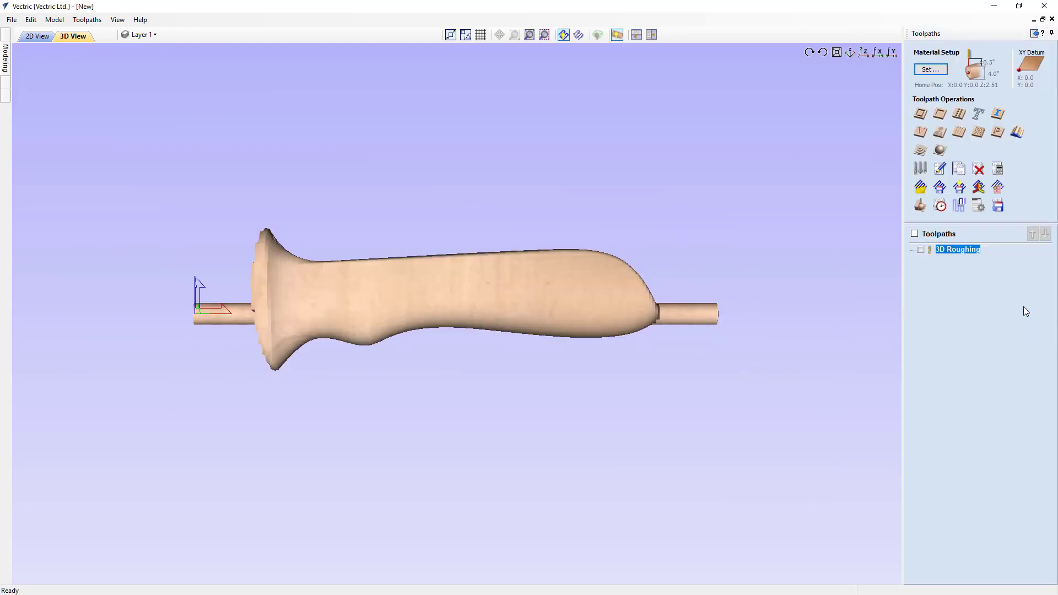
Start a finish machining toolpath with the Ball Nose (1/4") tool and review the tool's cutting parameters
click(940, 151)
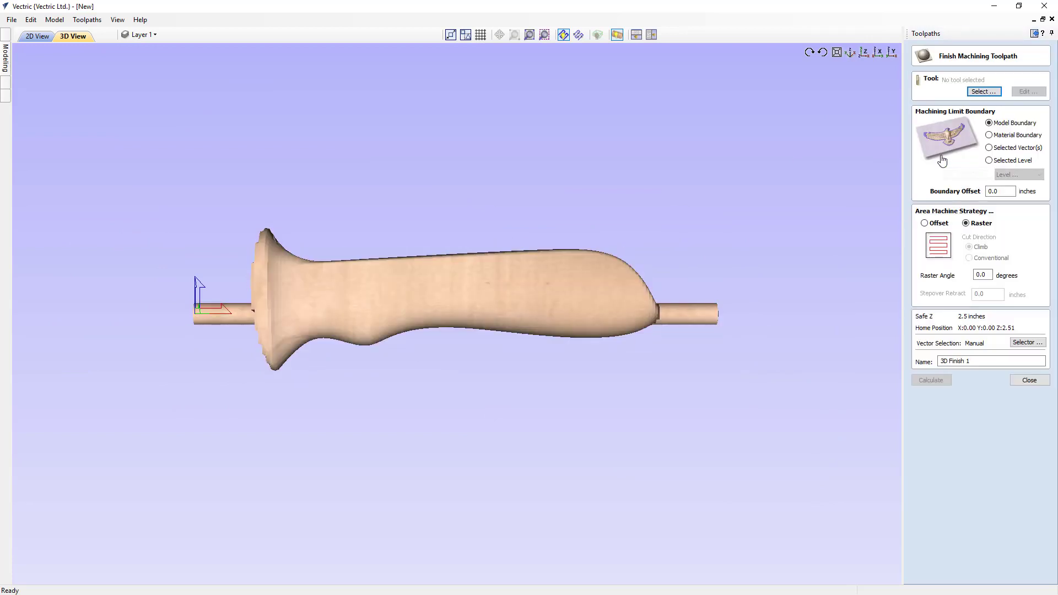
click(975, 92)
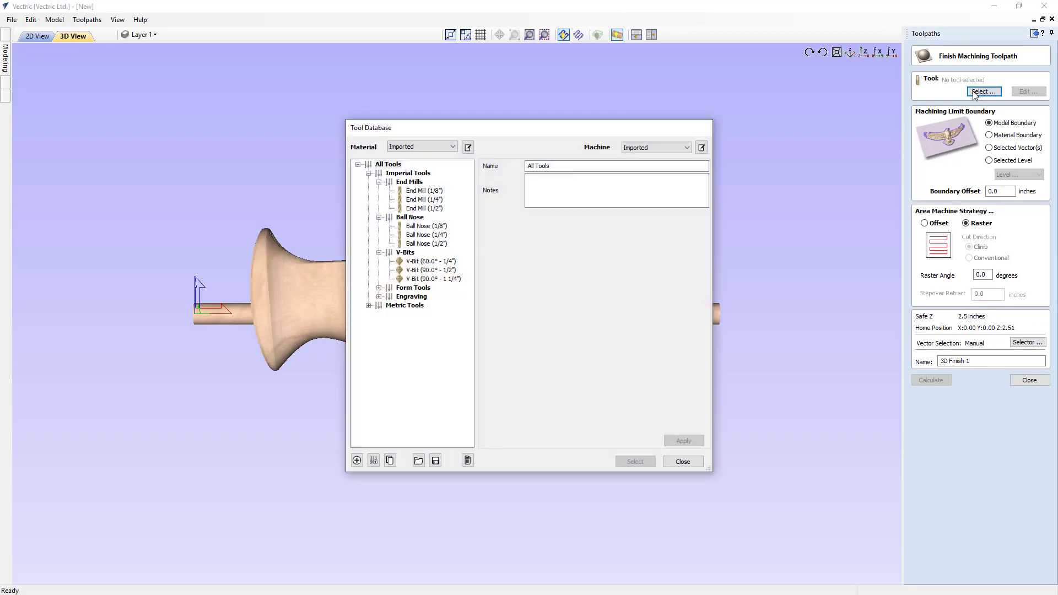
click(436, 237)
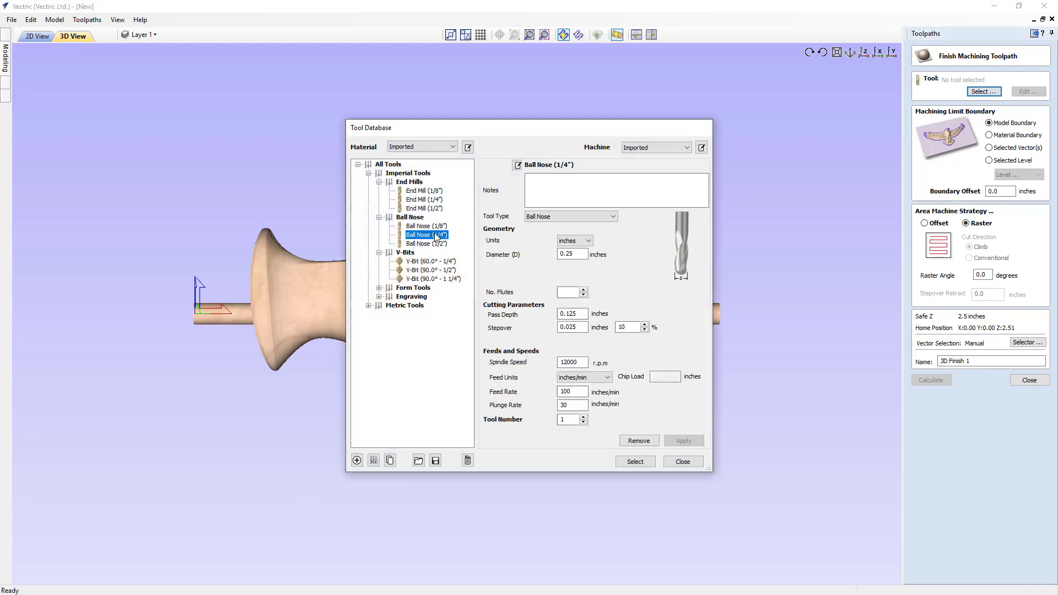
click(635, 461)
click(1031, 94)
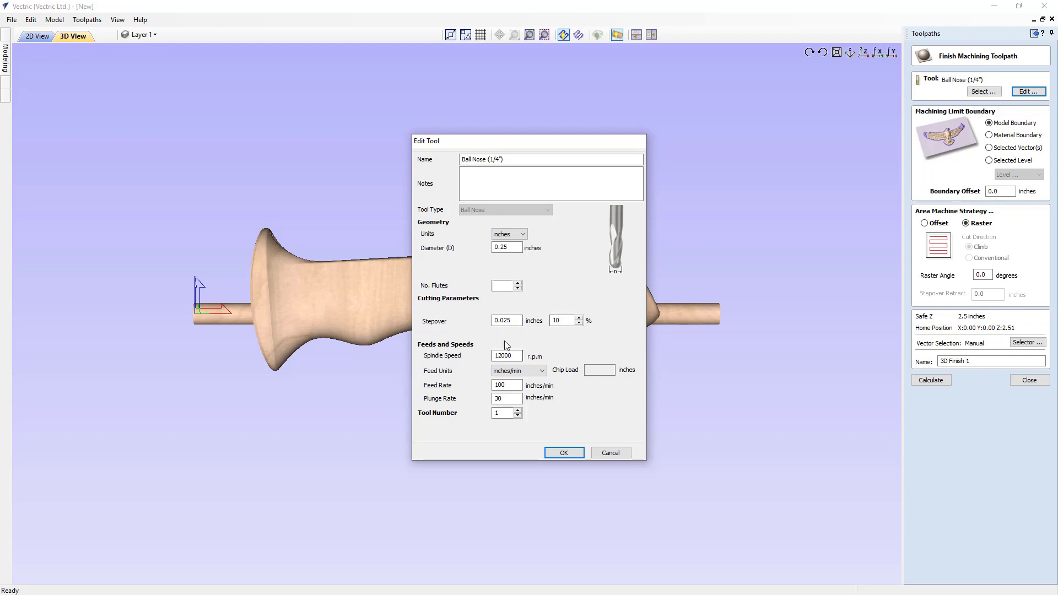
click(567, 453)
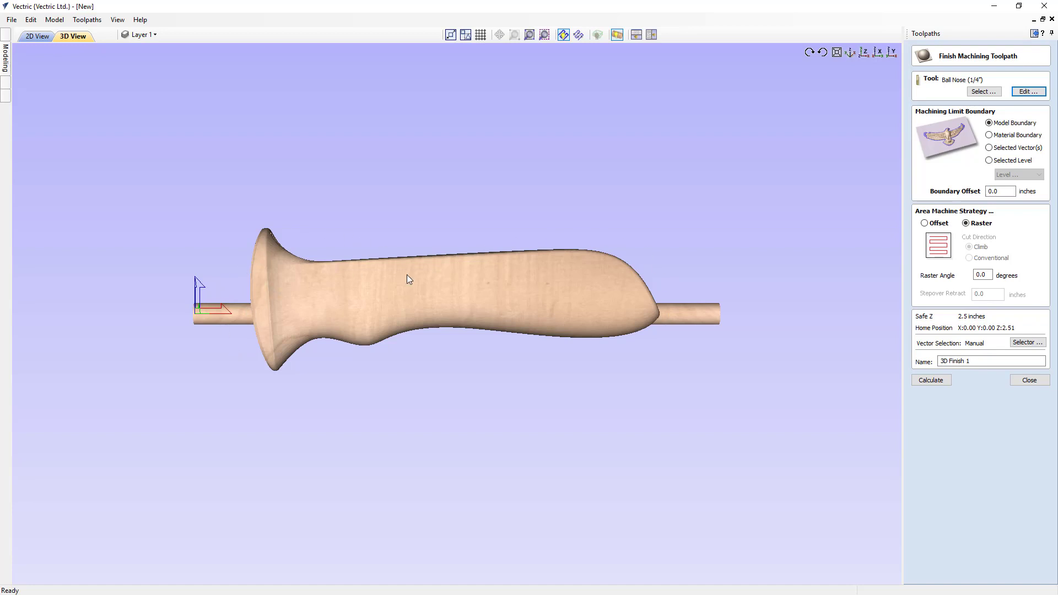
Try a raster angle of 90 degrees for the finish toolpath and return it to 0 degrees
drag(985, 275, 972, 275)
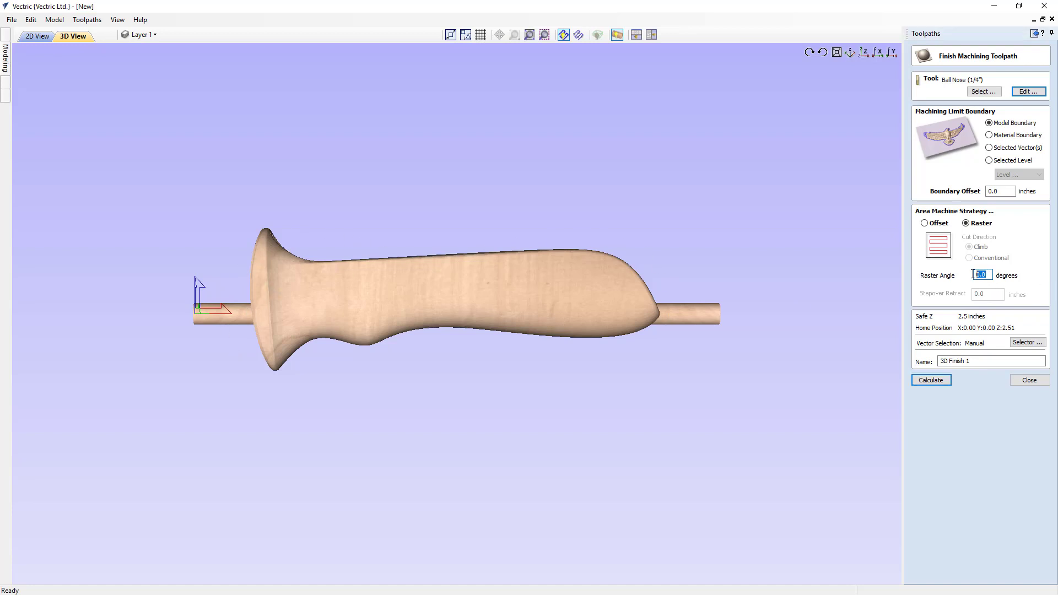
text(90)
drag(986, 275, 965, 276)
text(0)
Name the finishing toolpath 3D Finish and calculate it within the model boundary using the Raster strategy
click(1015, 360)
drag(974, 361, 966, 361)
key(BackSpace)
click(936, 381)
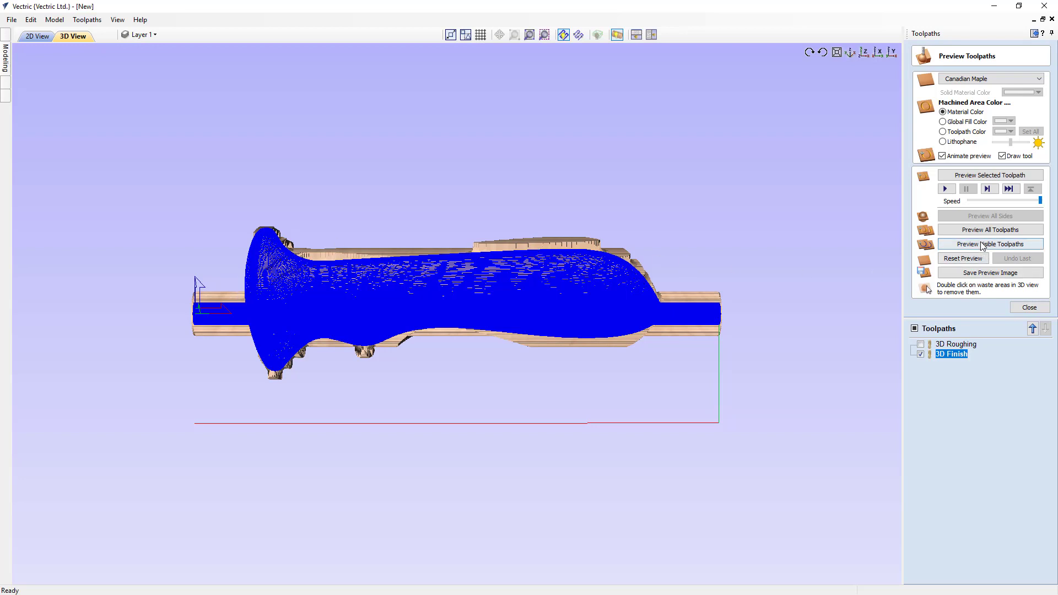
Preview the visible finish toolpath, examine the machined handle from several angles and along Y, and close the preview
click(981, 244)
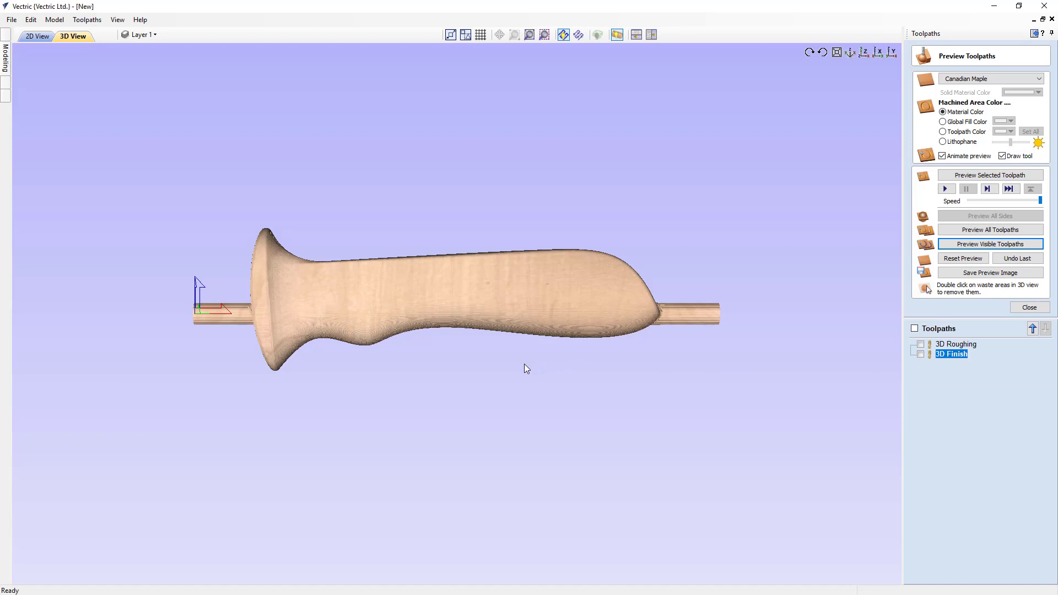
mouse_move(528, 351)
mouse_down()
mouse_move(476, 387)
mouse_move(411, 548)
mouse_move(467, 366)
mouse_up()
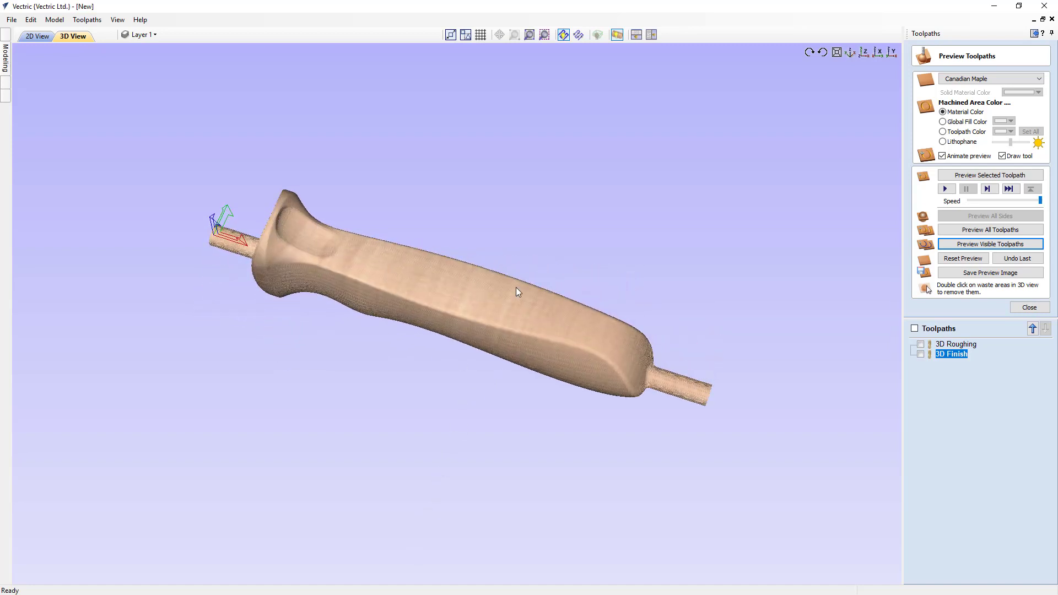
drag(515, 287, 348, 485)
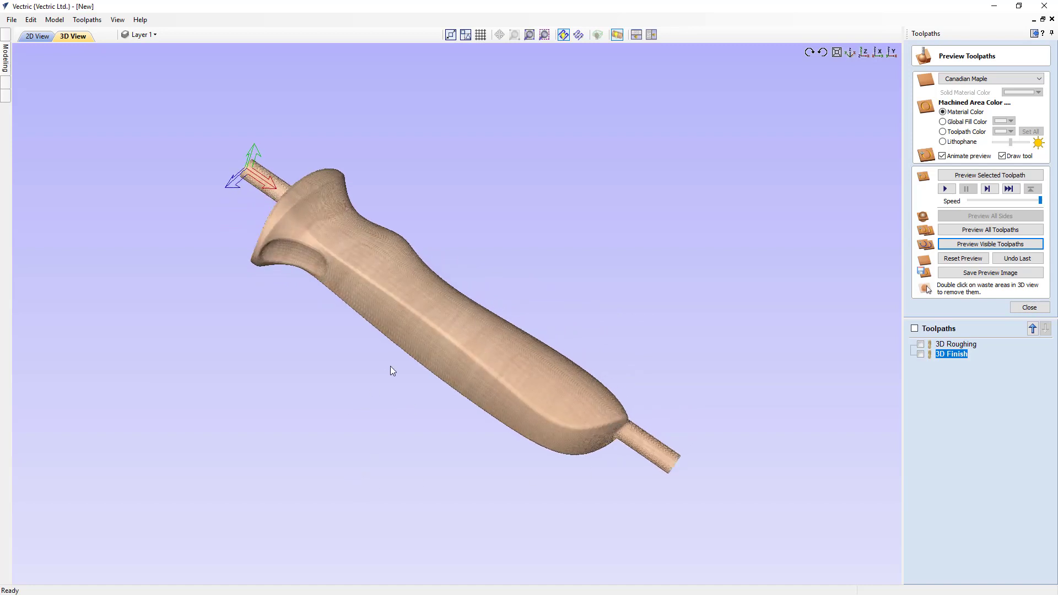
drag(391, 370, 322, 244)
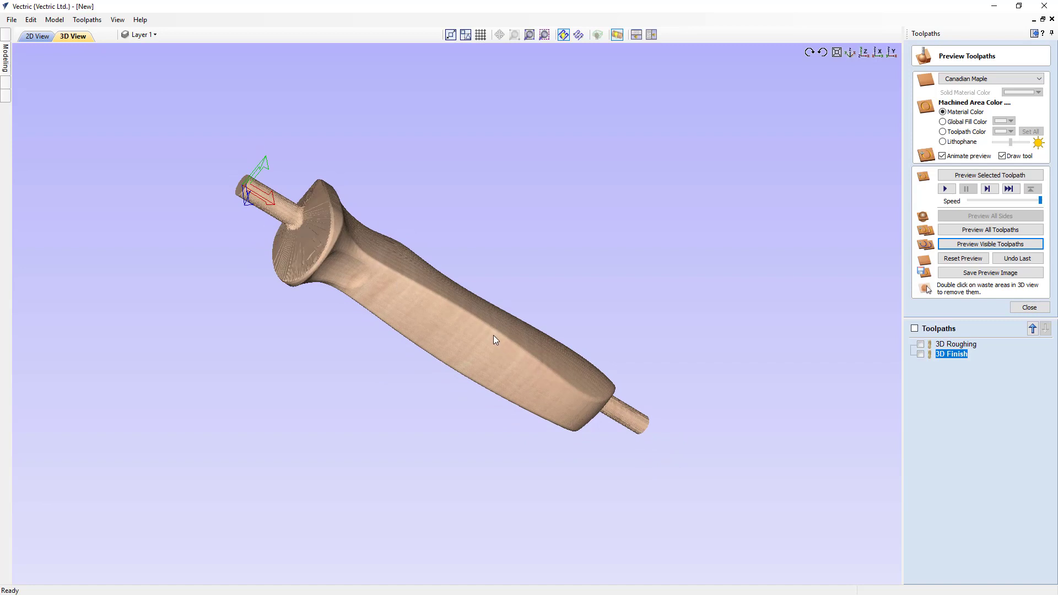
drag(494, 336, 478, 334)
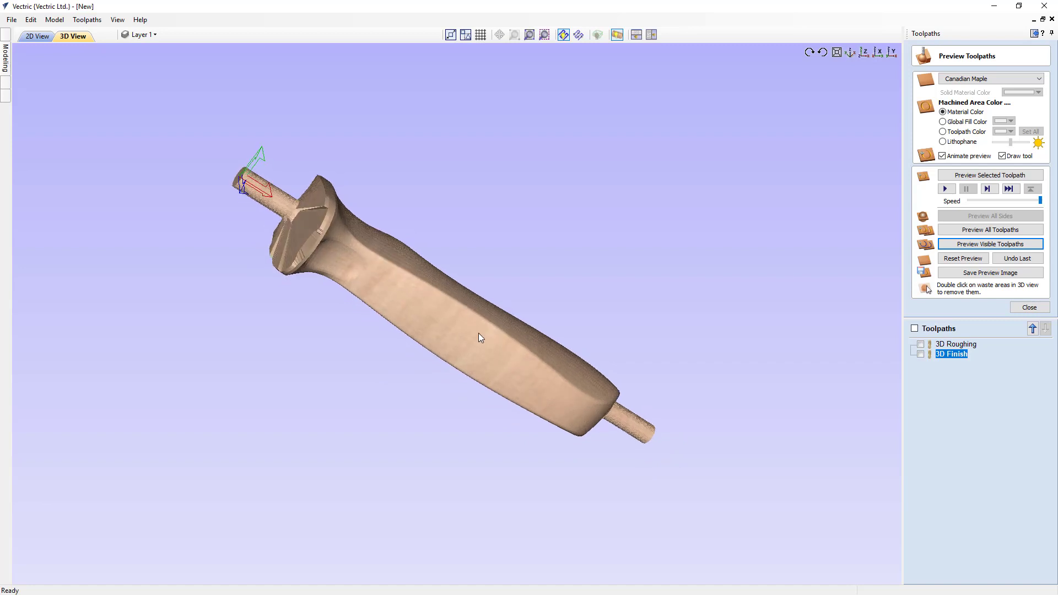
click(892, 54)
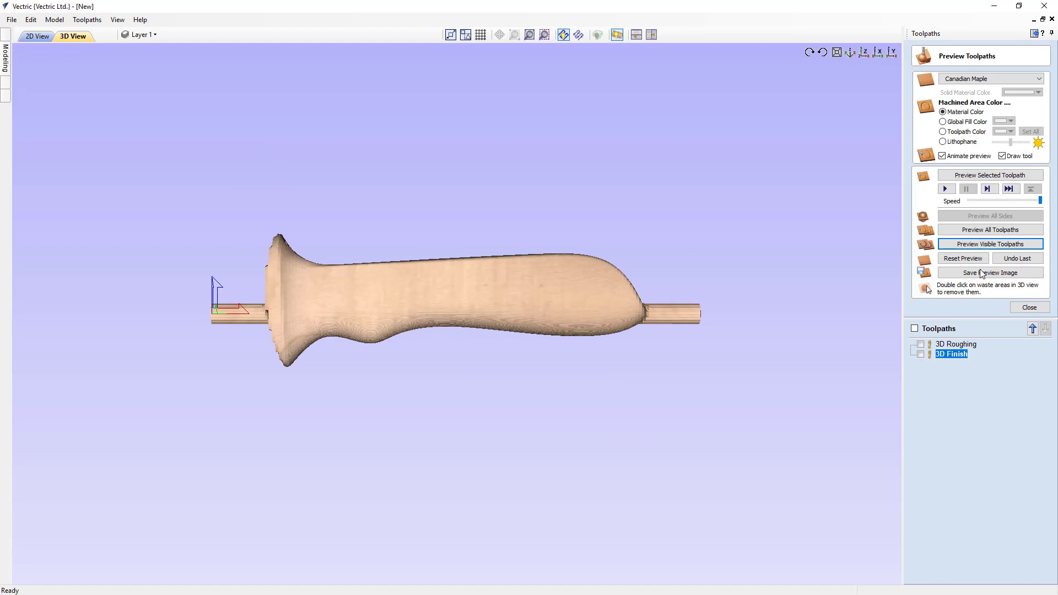
click(1023, 309)
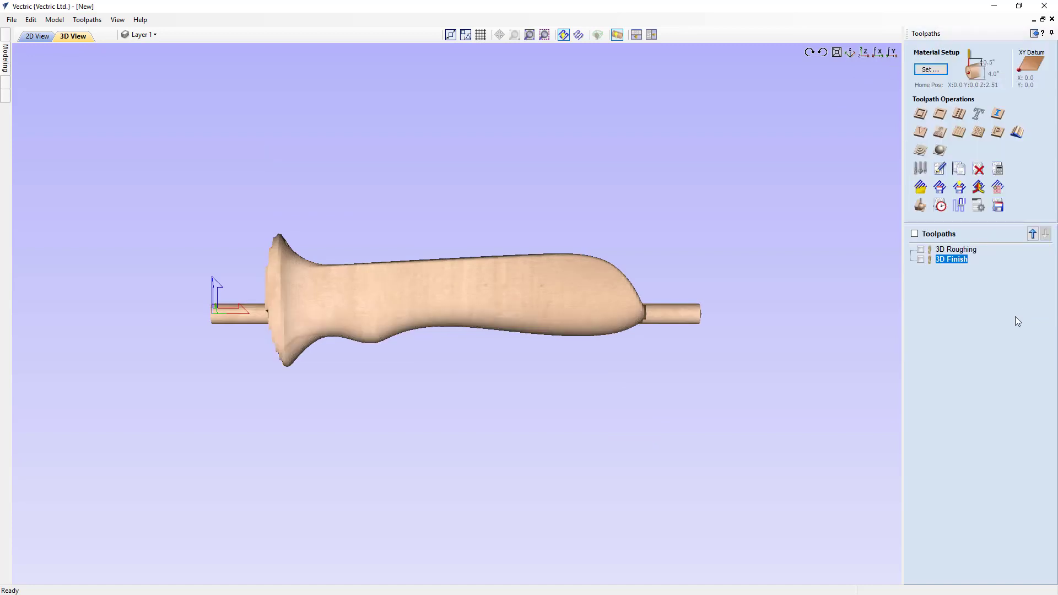
Open the toolpath saving options and choose the Mach2/3-WrapY2A ATC(inch)(*.txt) post processor for the finish toolpath
click(997, 206)
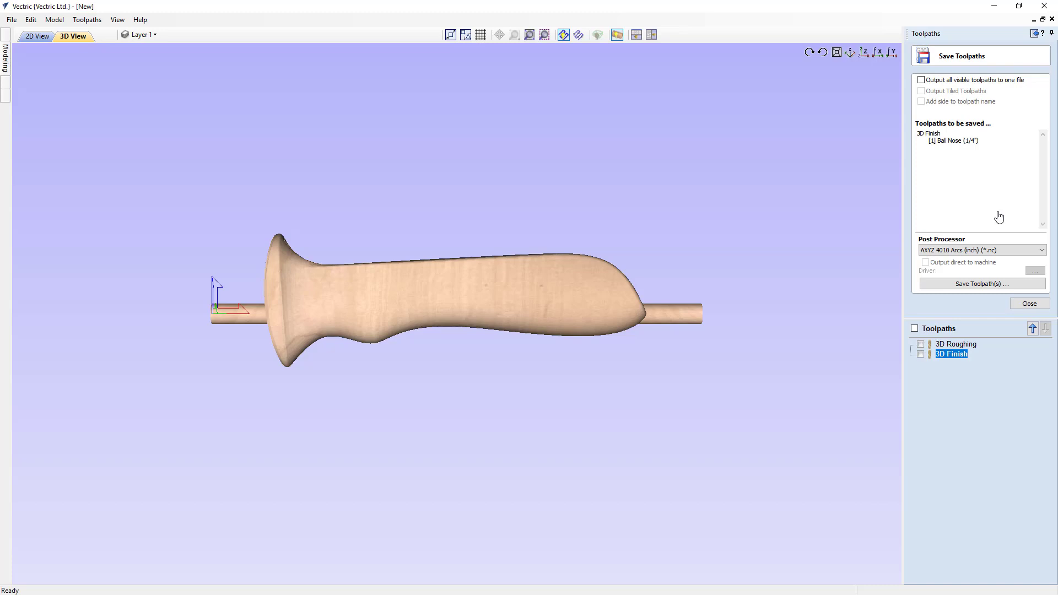
click(1033, 254)
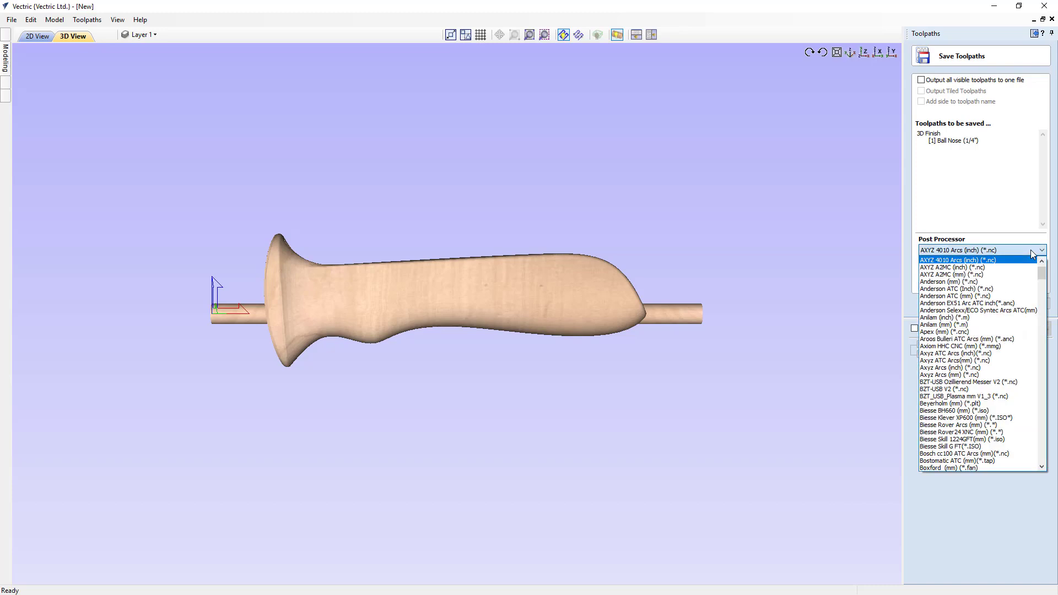
scroll(1013, 366, down, 20)
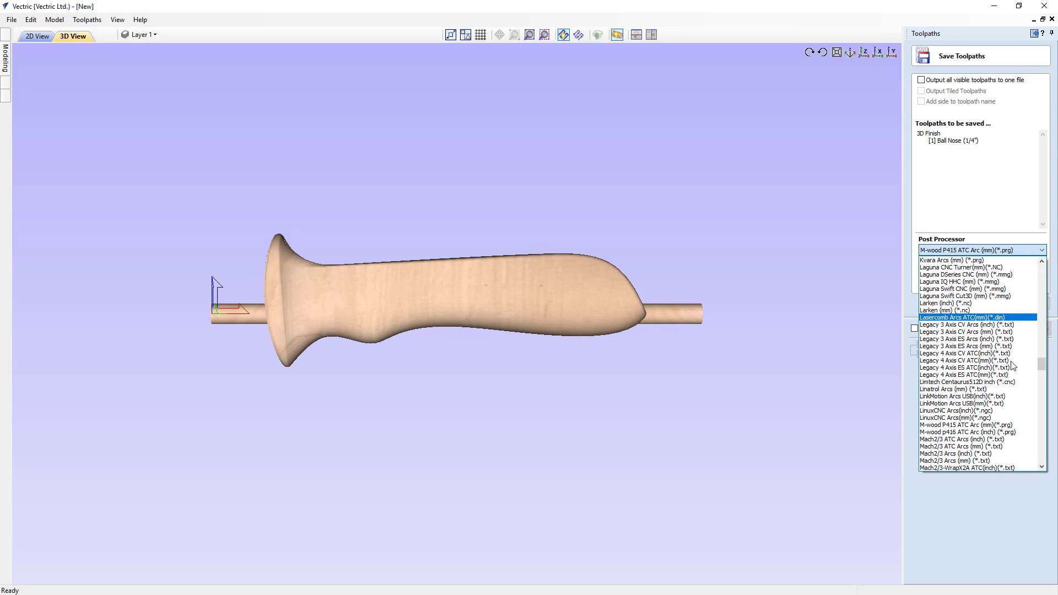
scroll(1012, 365, down, 2)
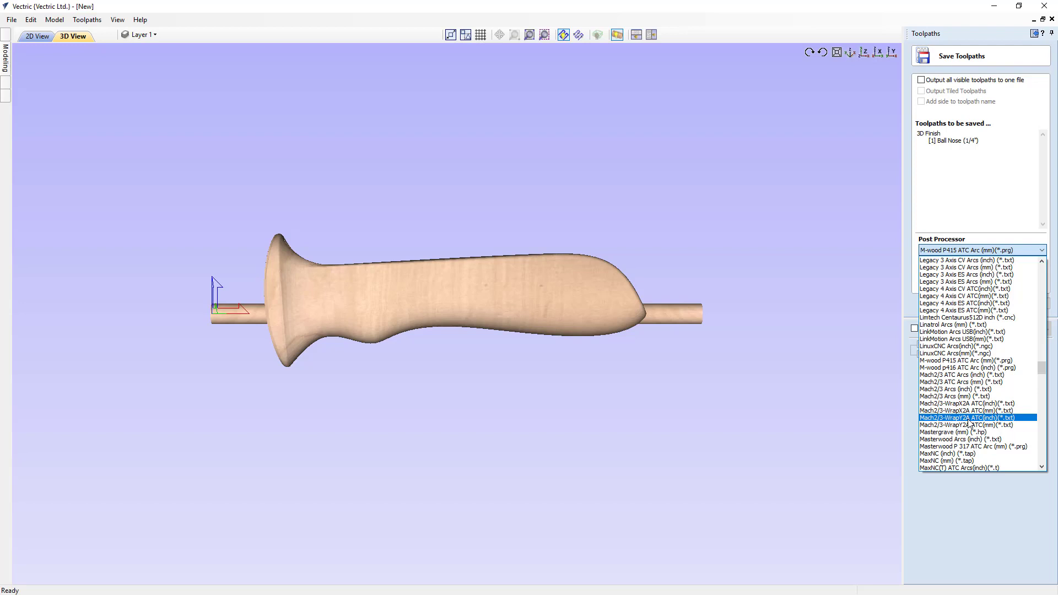
click(949, 418)
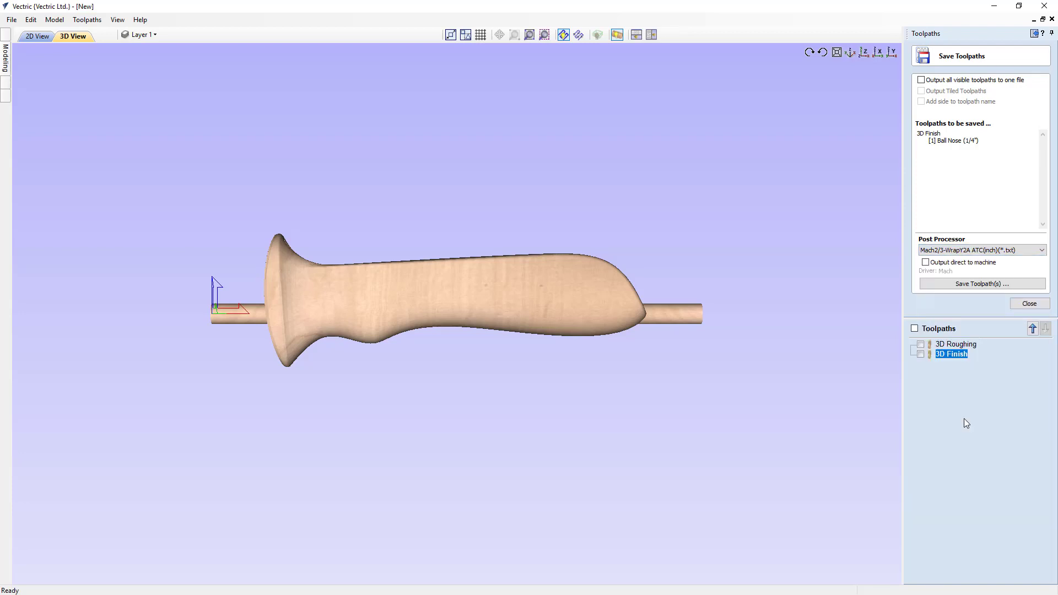
Make the 3D Roughing and 3D Finish toolpaths visible, set all visible toolpaths to output to one file, and close the saving options
click(920, 344)
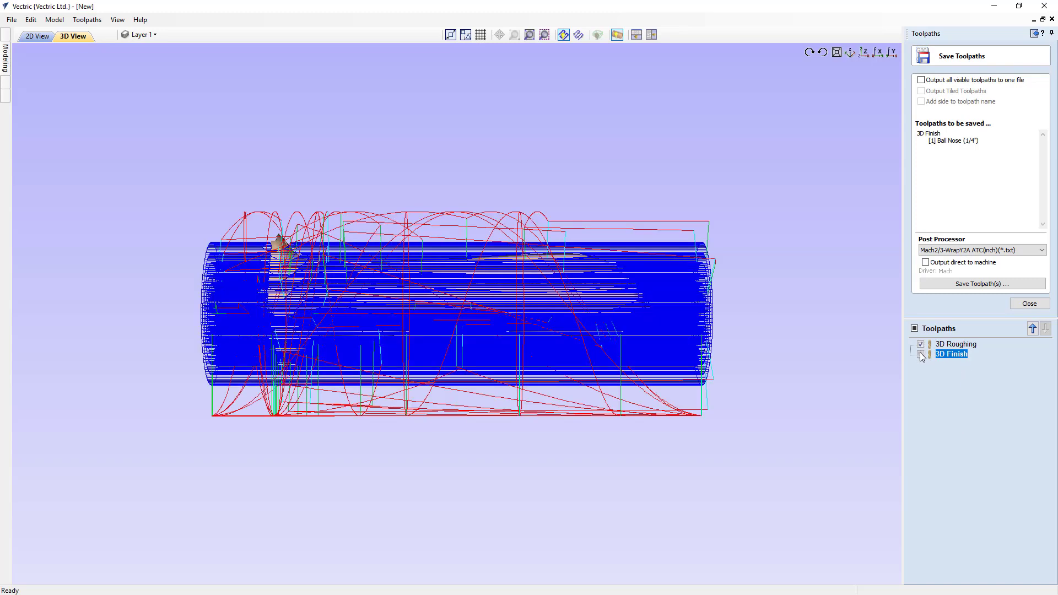
click(920, 354)
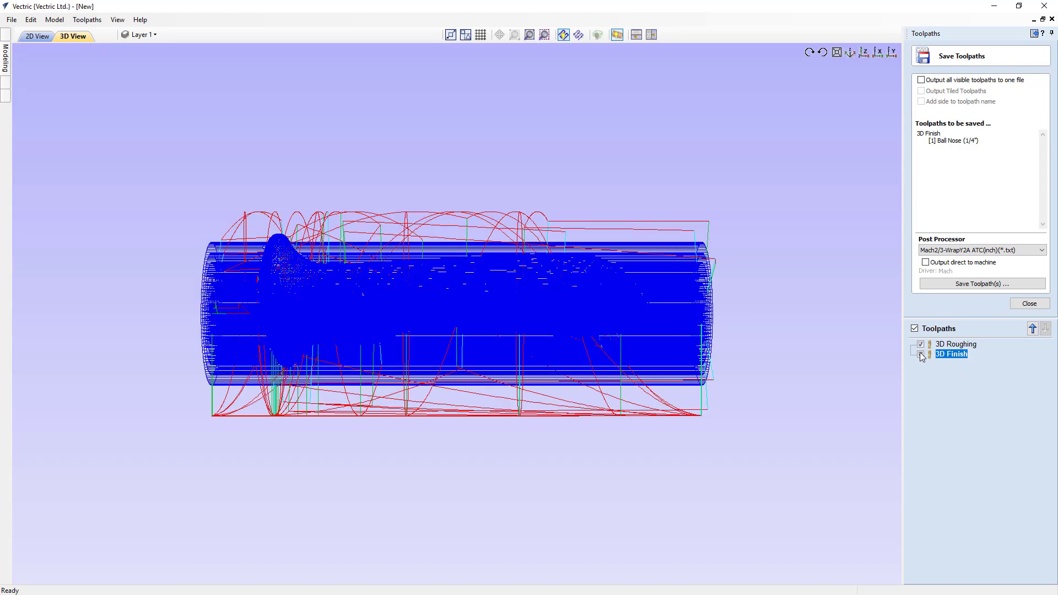
click(921, 80)
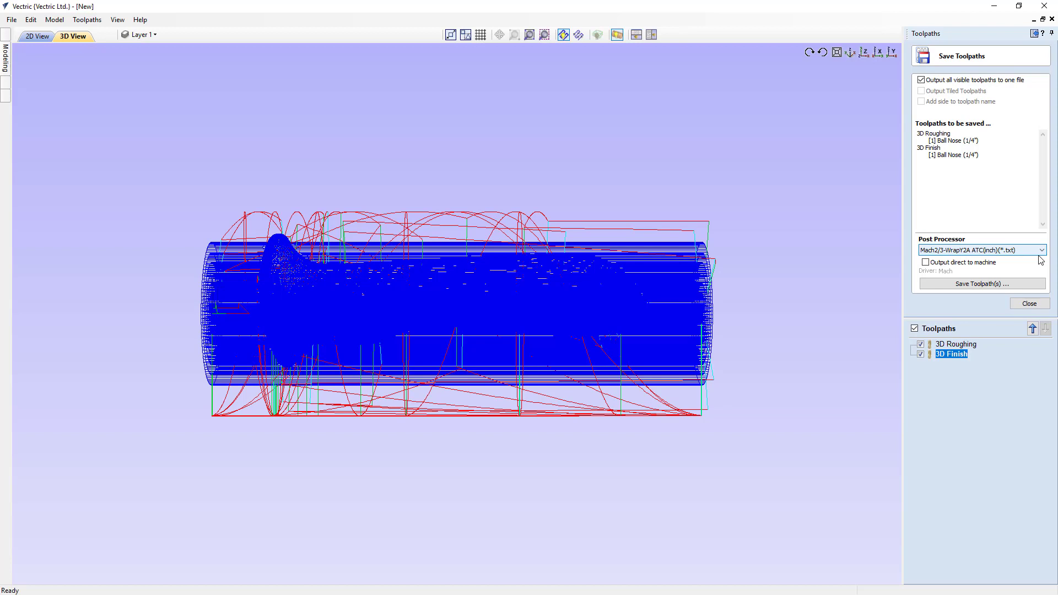
click(1040, 305)
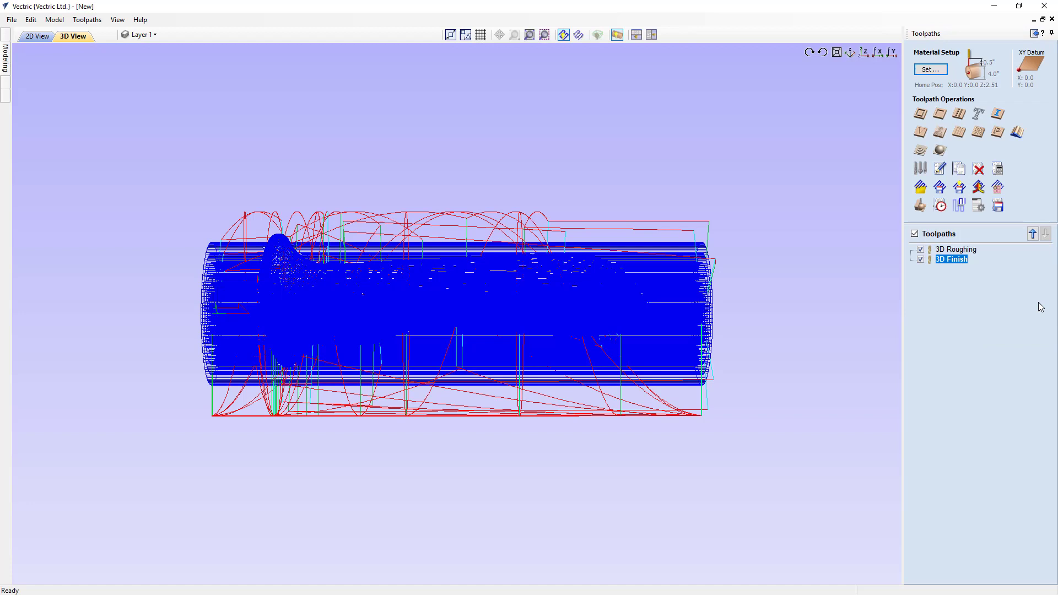
Open the toolpath preview and hide all toolpaths to view the machined handle on its own
click(918, 208)
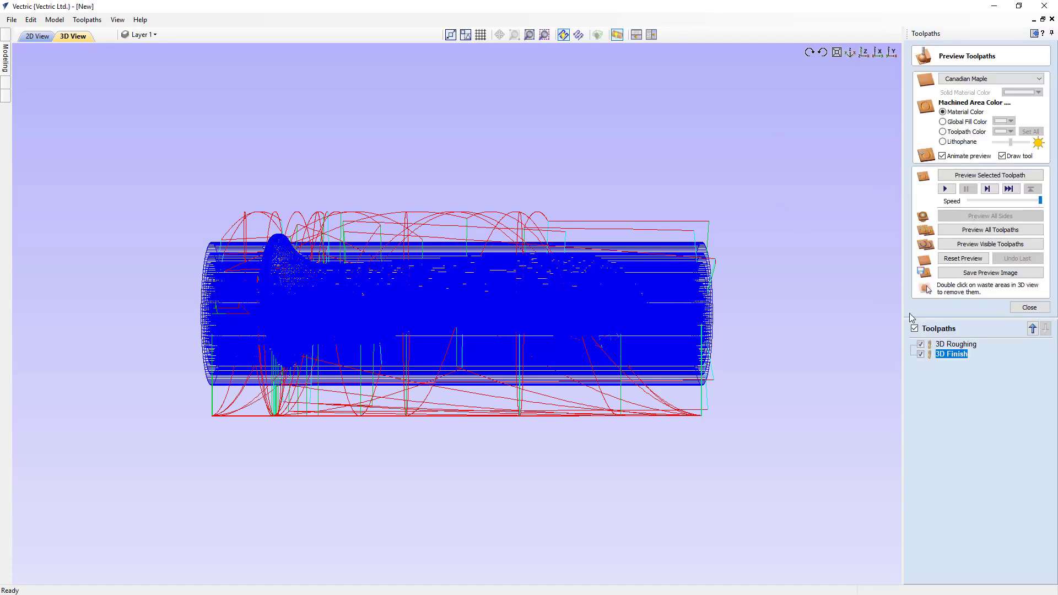
click(914, 328)
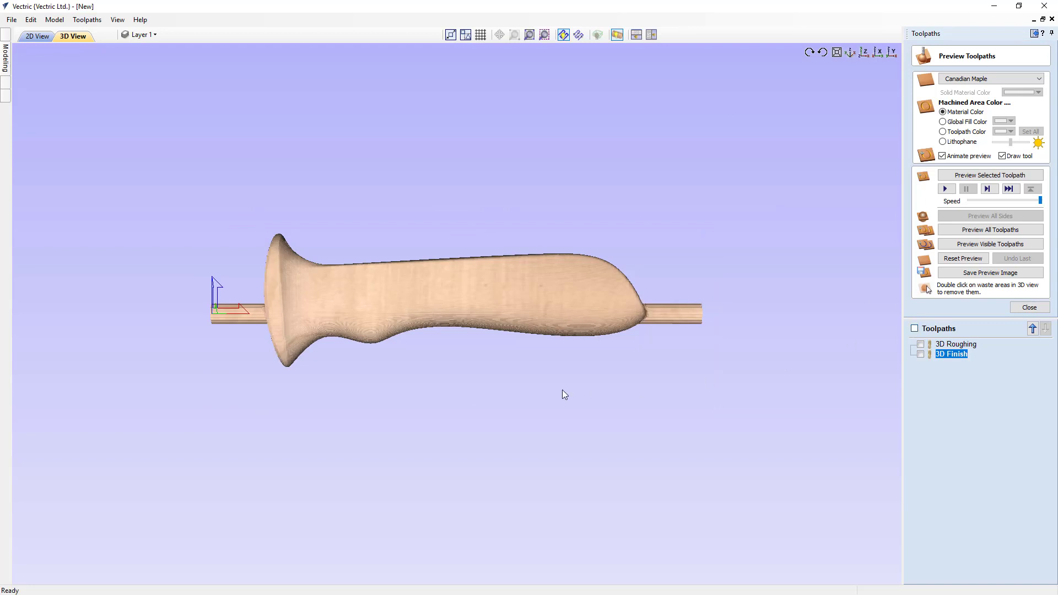